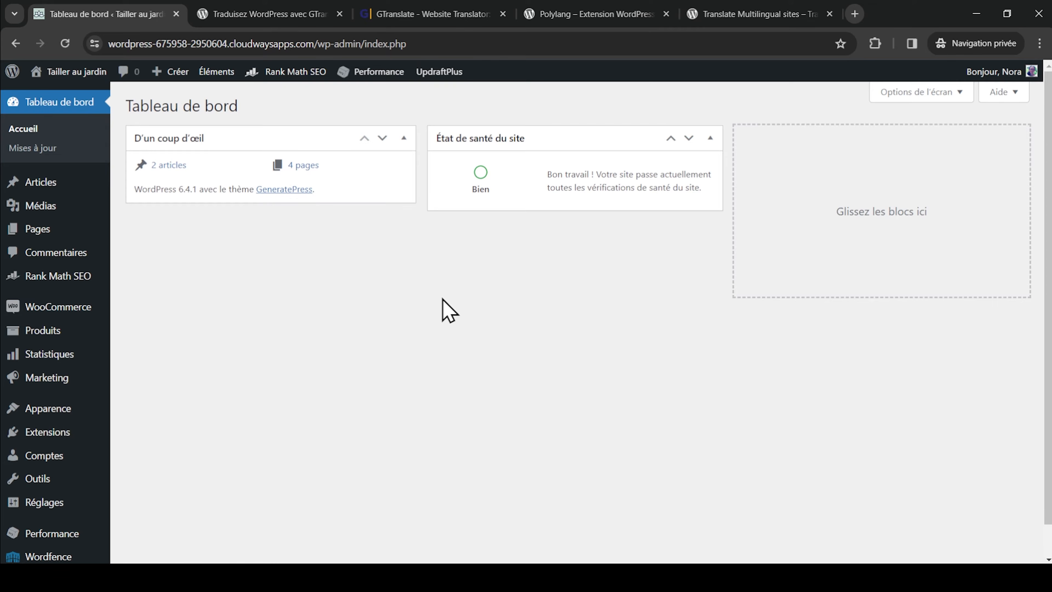
- View the WordPress.org plugin pages for GTranslate, Polylang and TranslatePress
key("ctrl+Tab")
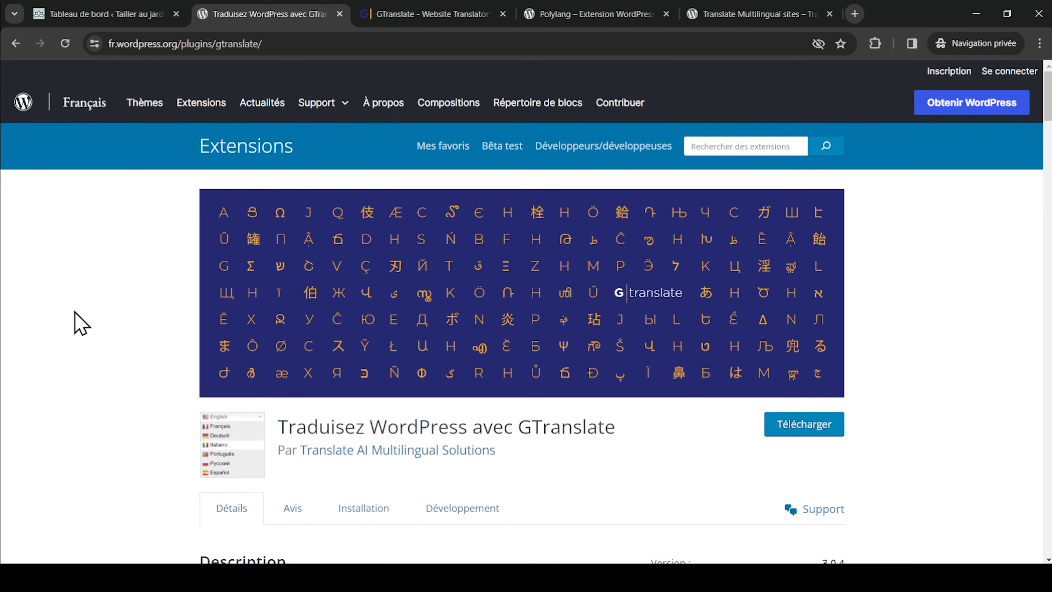
triple_click(557, 426)
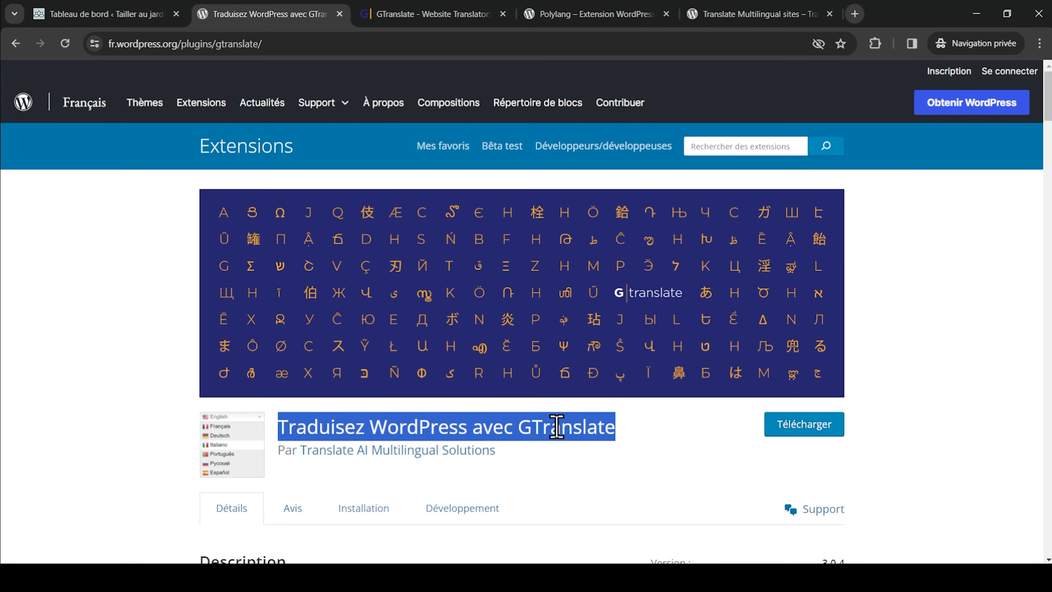
left_click(90, 320)
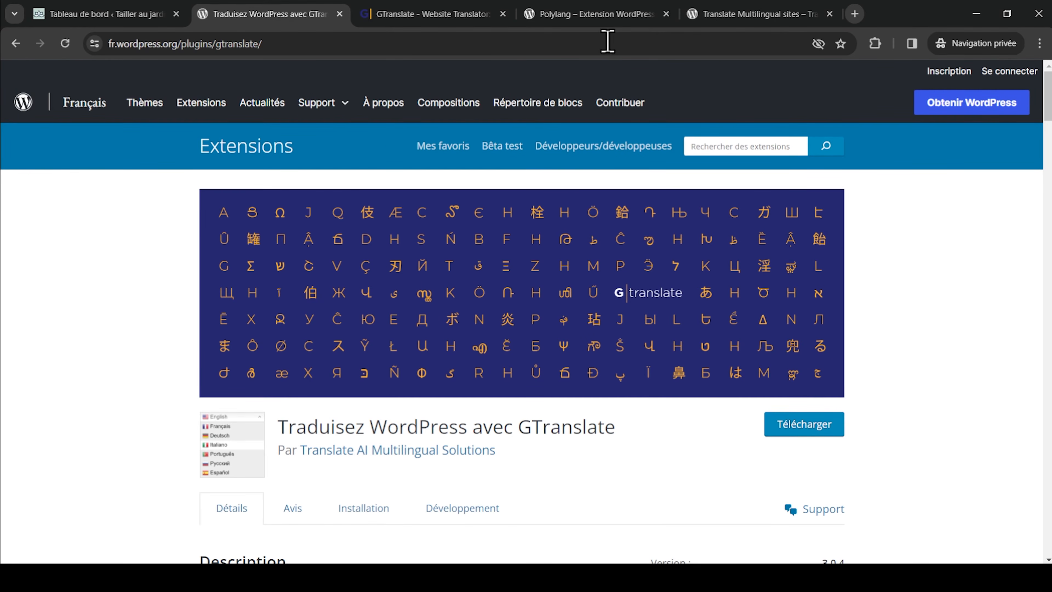
left_click(641, 9)
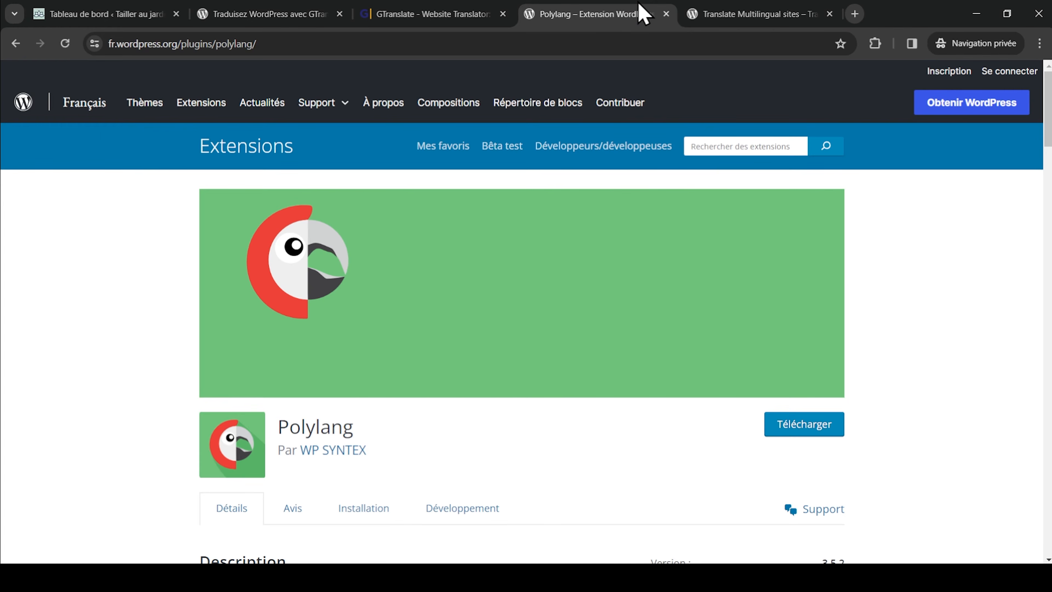
left_click(737, 12)
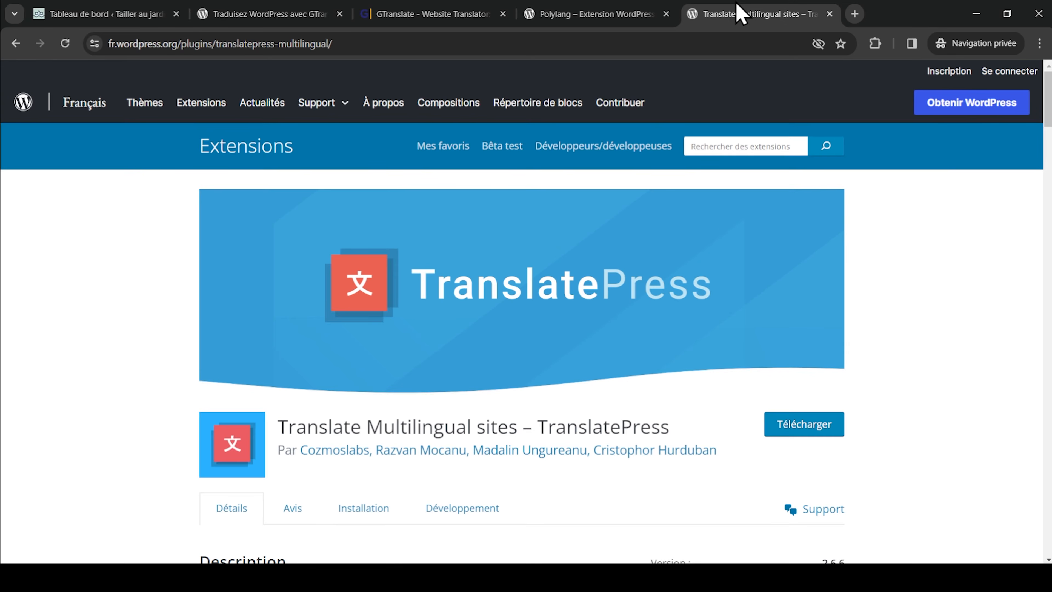
- Review the GTranslate pricing plans, comparing translation editing, neural translation and bilingual features between the Free and Custom plans
left_click(430, 13)
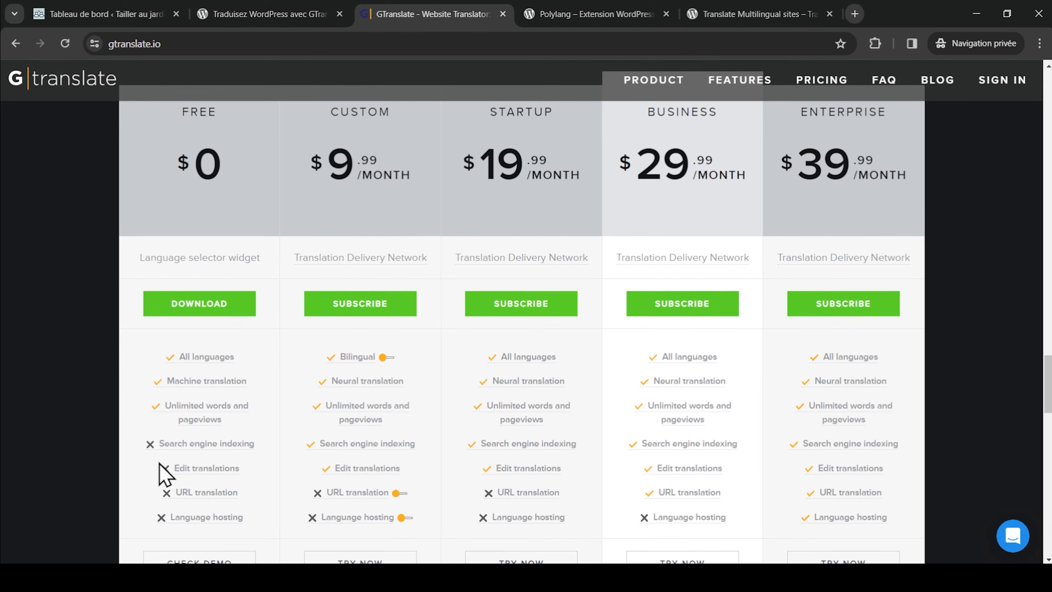
mouse_move(218, 477)
mouse_move(370, 473)
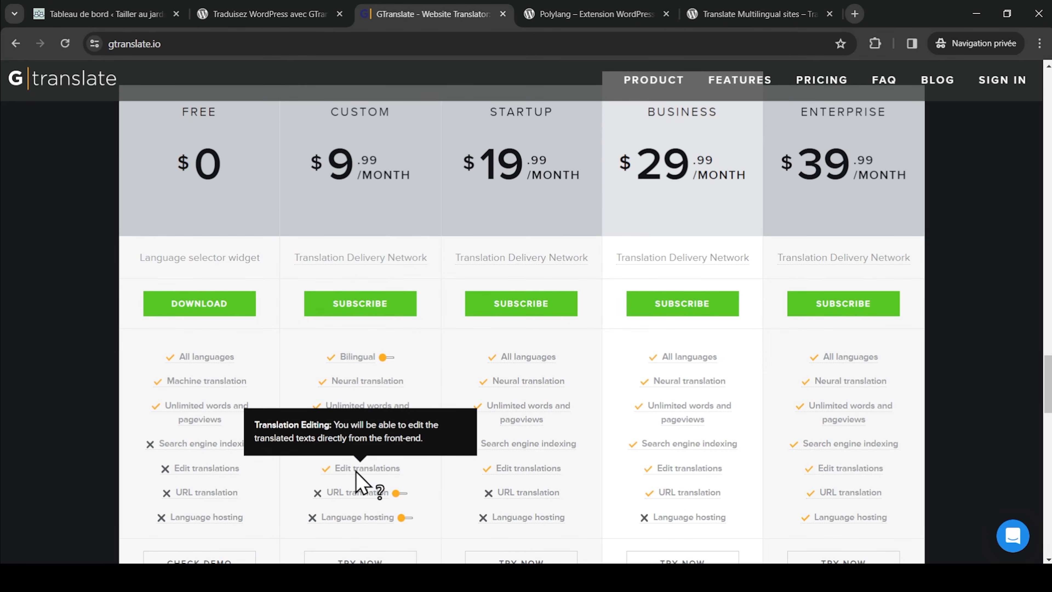
mouse_move(400, 384)
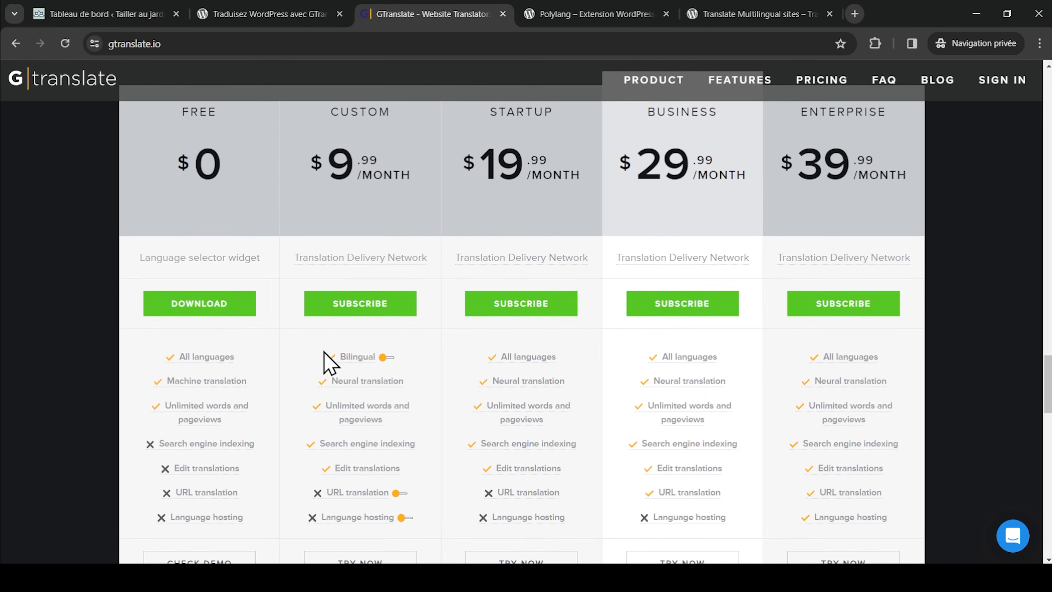
mouse_move(383, 357)
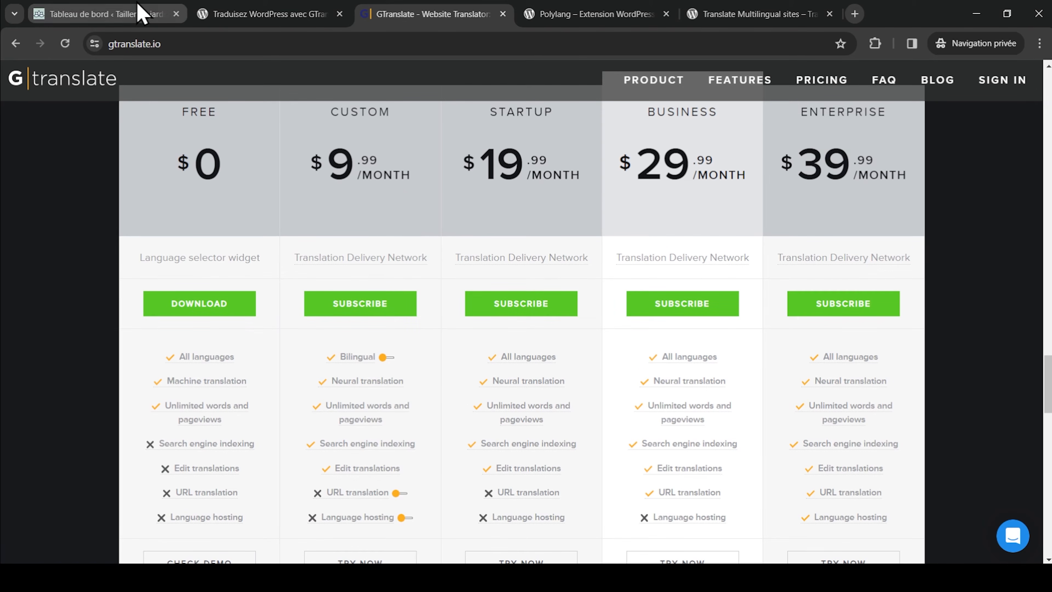
- Find the GTranslate plugin by searching for "gtranslate", install and activate it on the WordPress site, and open its settings
left_click(140, 12)
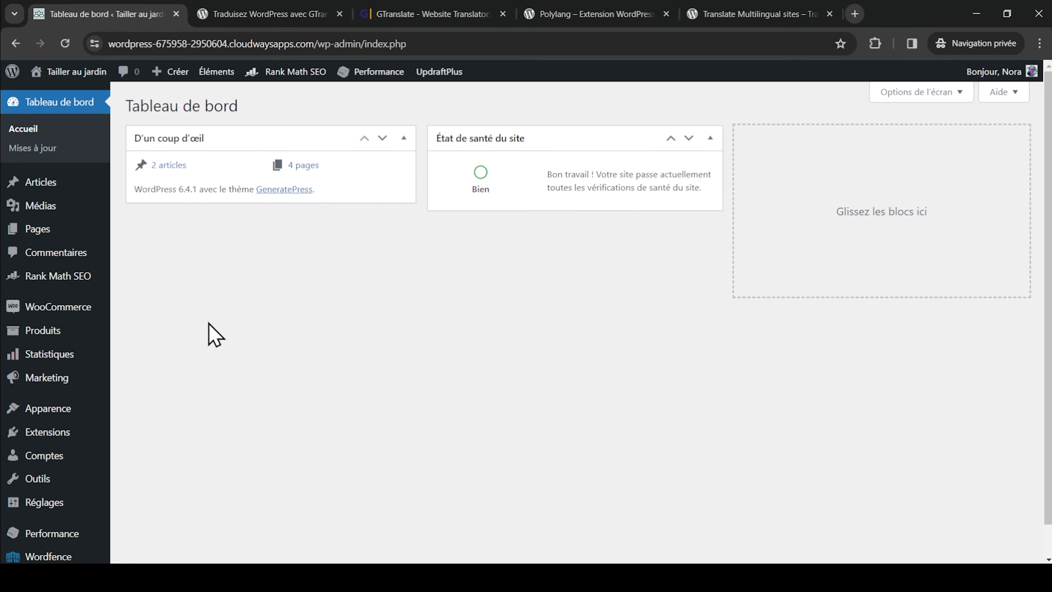
mouse_move(83, 435)
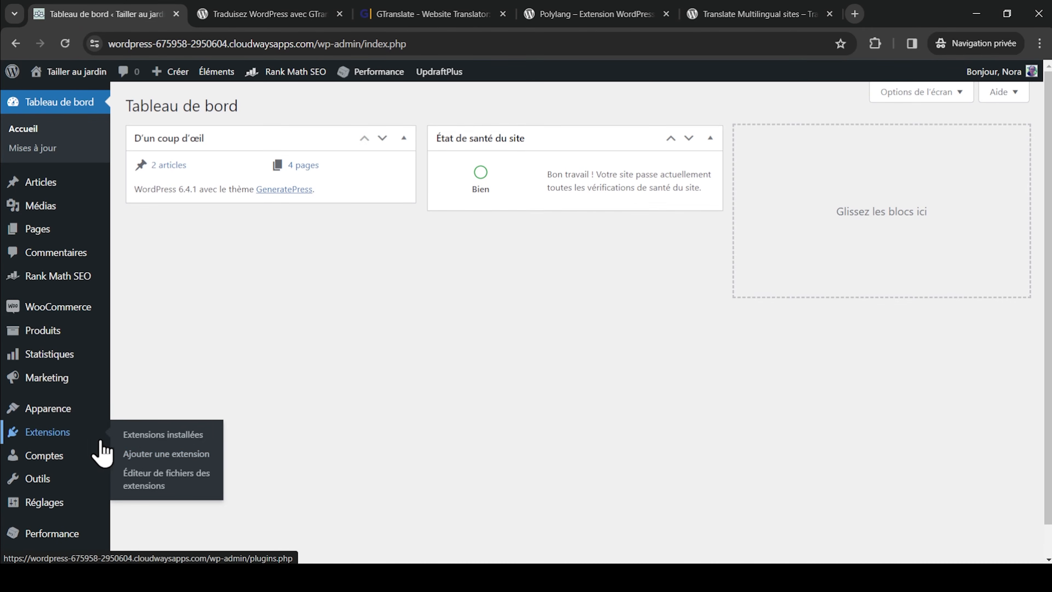
left_click(143, 455)
type("gtranslate")
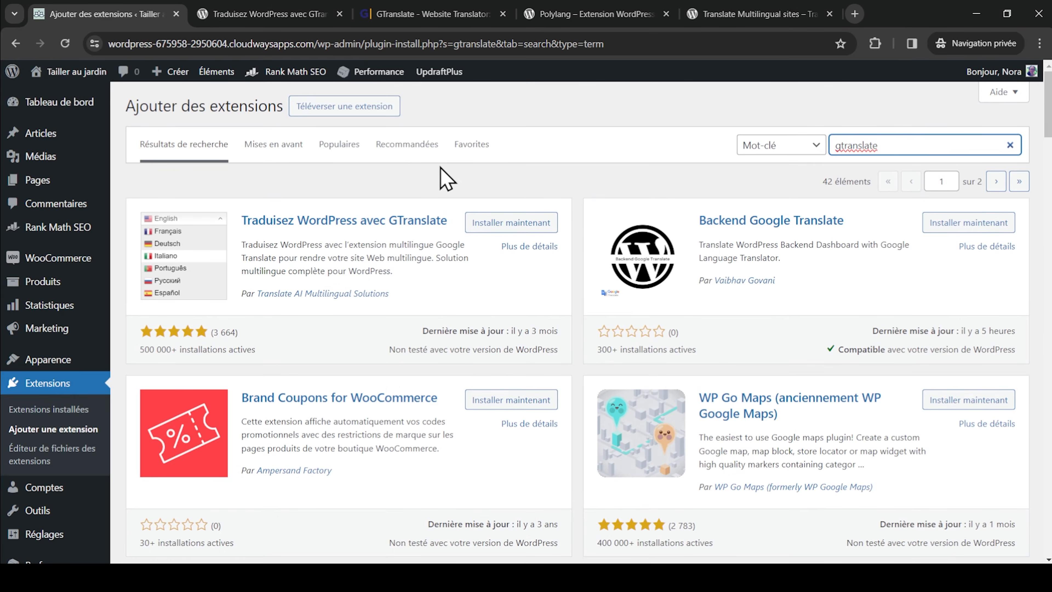
left_click(499, 225)
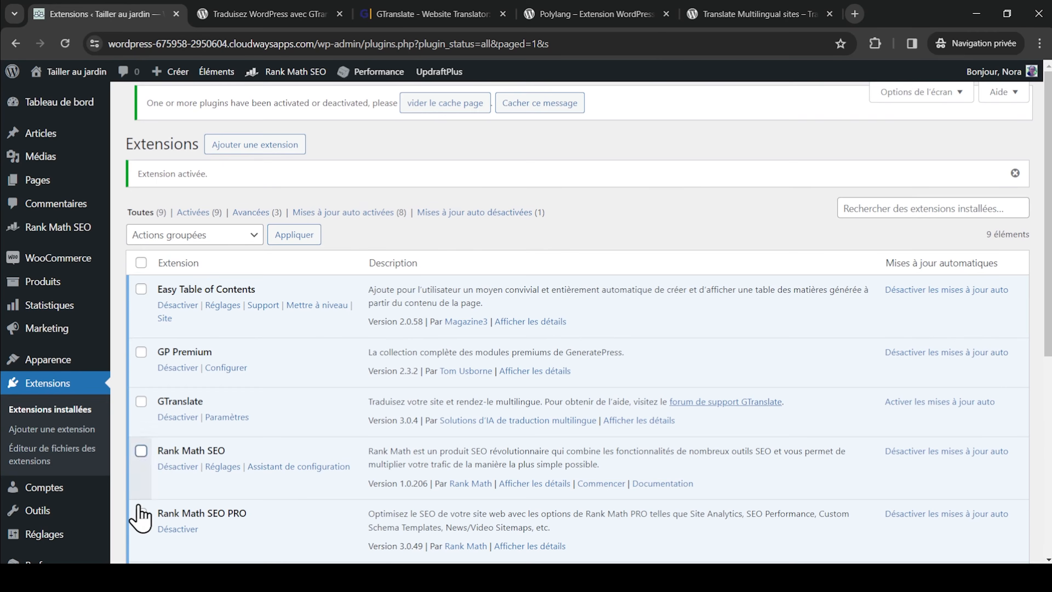
mouse_move(48, 541)
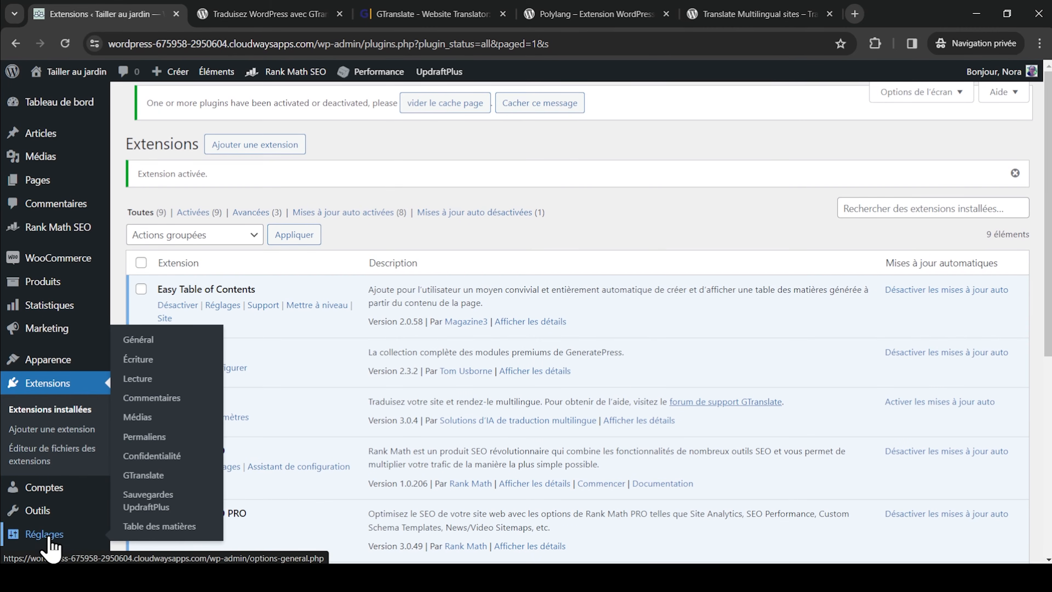
left_click(143, 474)
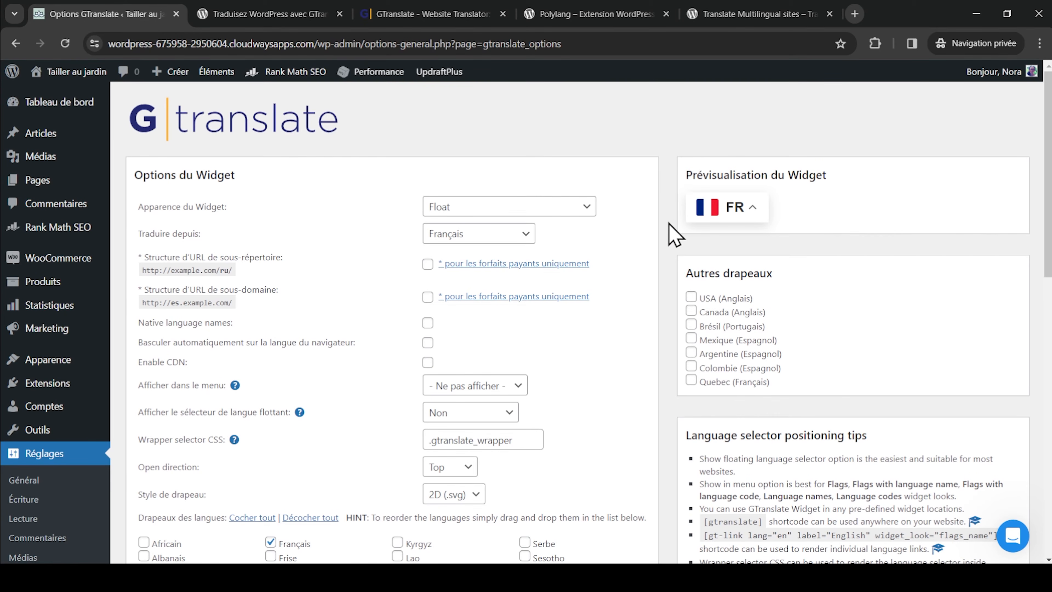
- Try the widget appearances Liste déroulante avec drapeaux and Fenêtre surgissante, opening the language list in the preview for each
left_click(575, 211)
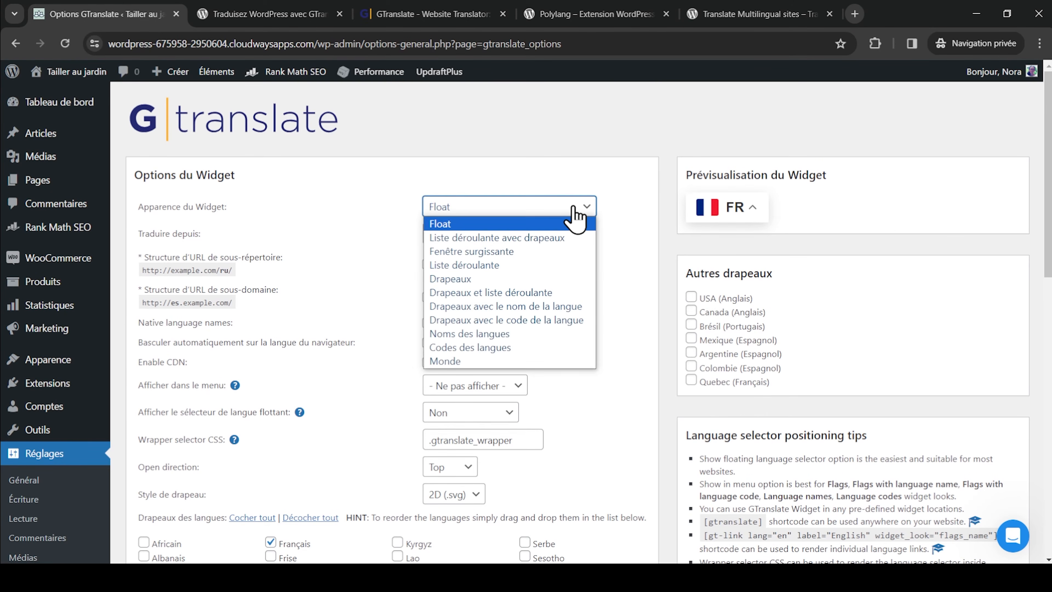
left_click(520, 239)
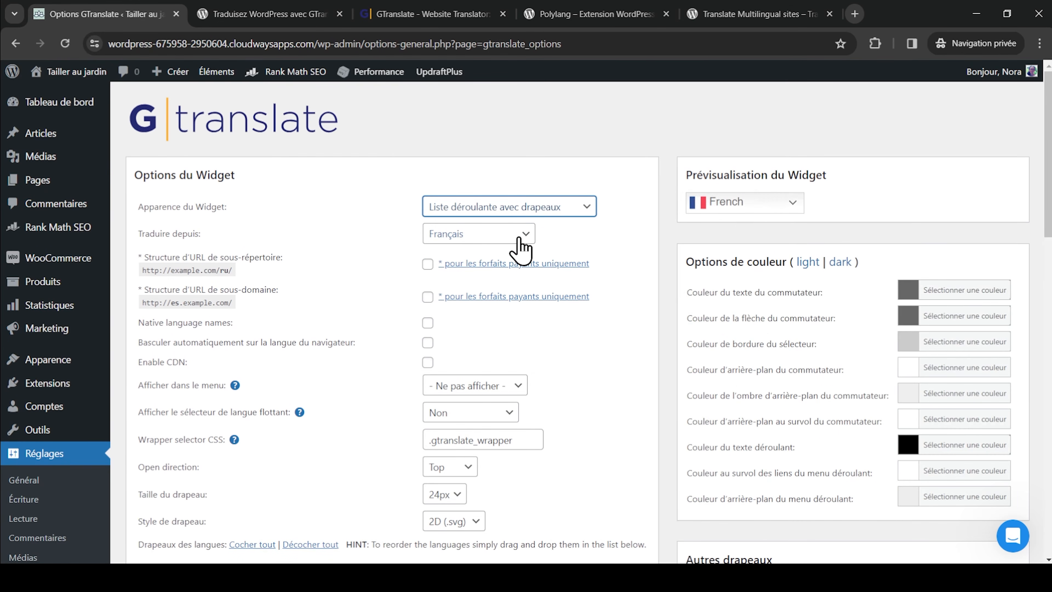
left_click(763, 217)
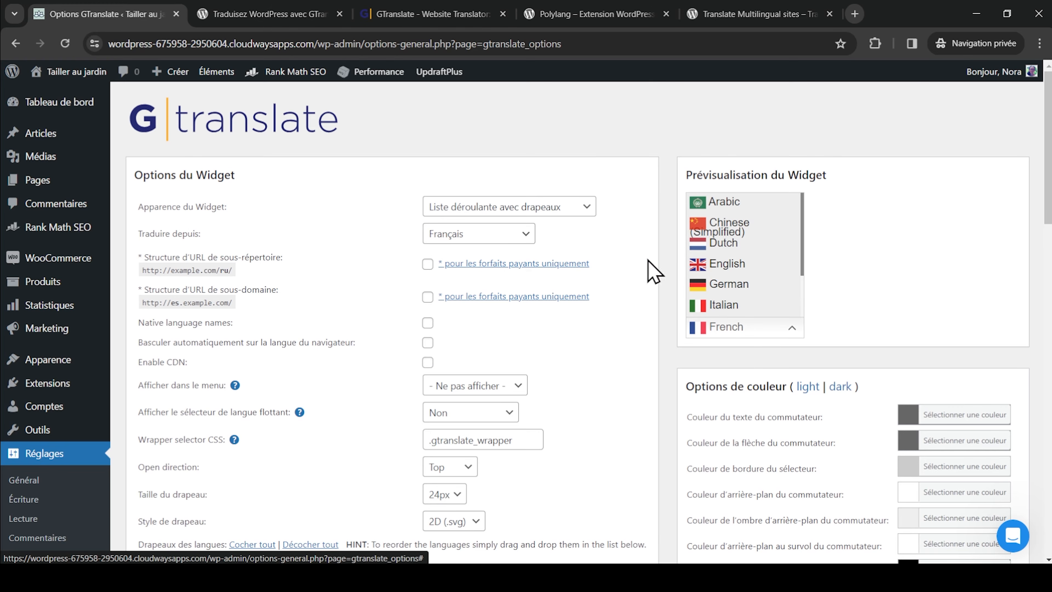
left_click(590, 220)
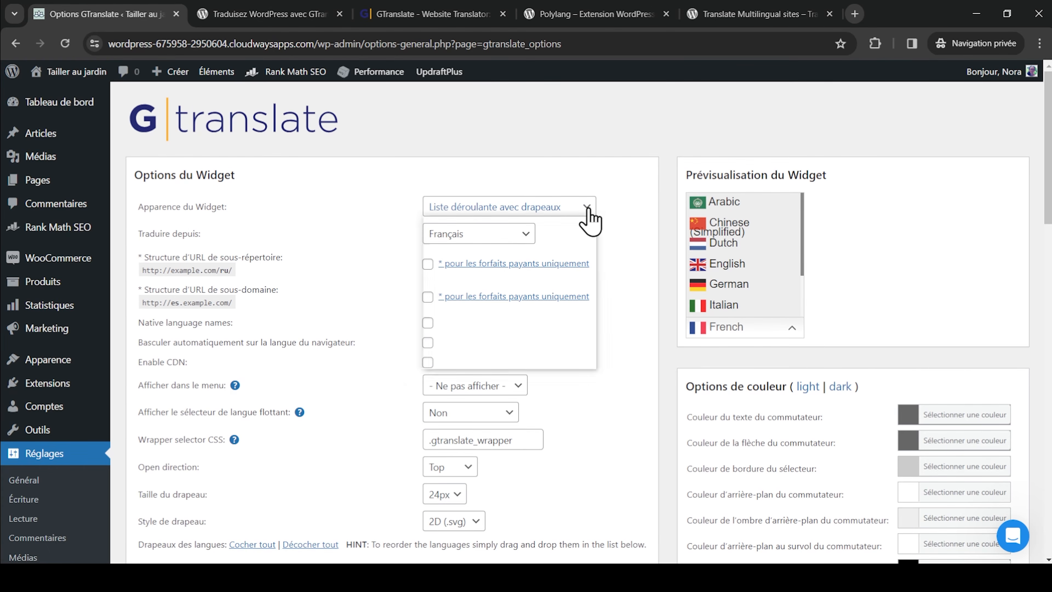
left_click(563, 251)
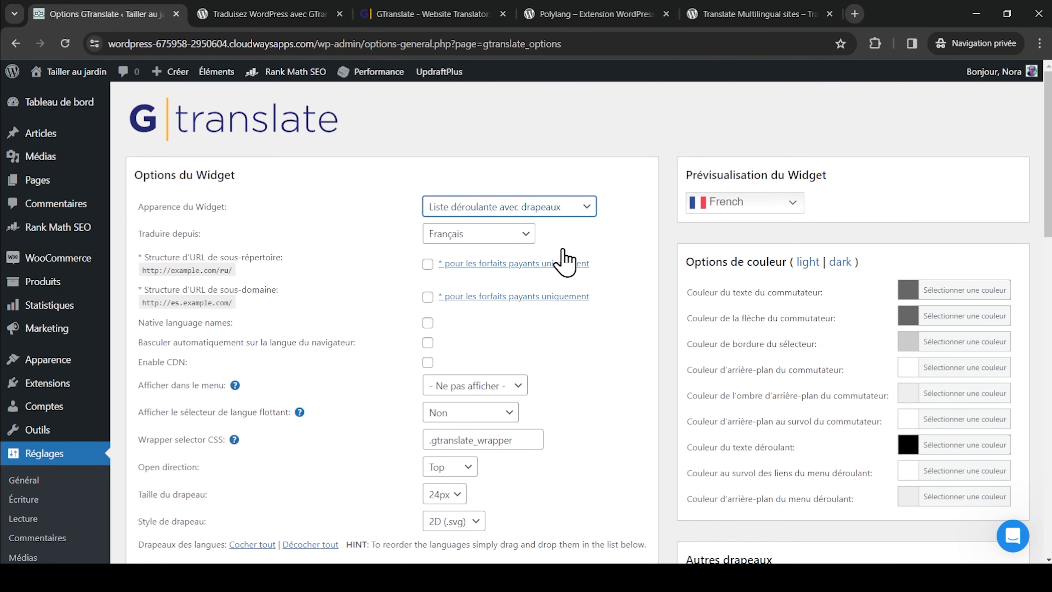
left_click(700, 202)
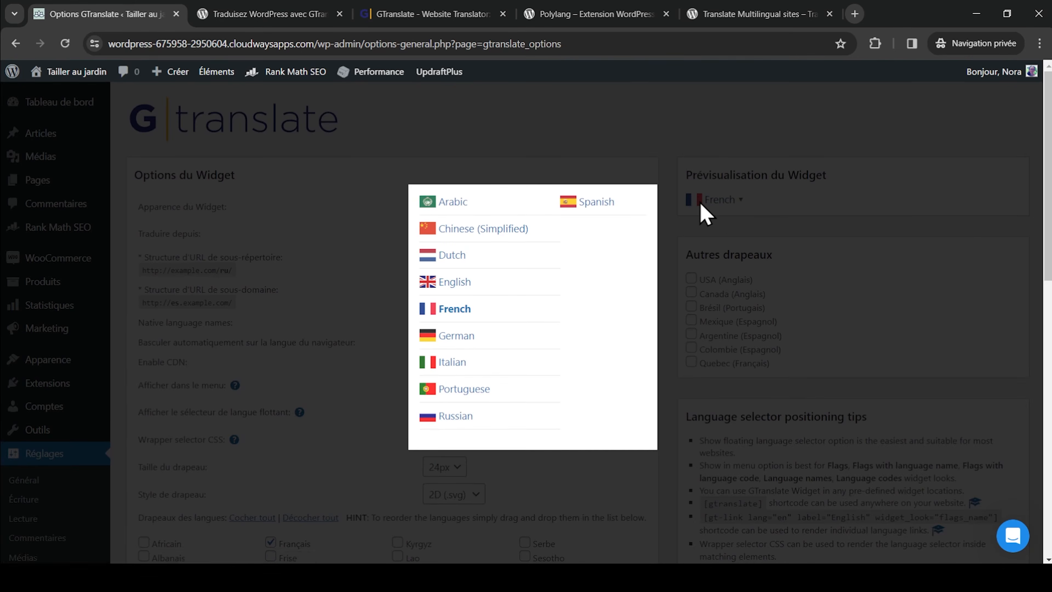
- Set the widget appearance to Float and open its language list in the preview
left_click(588, 206)
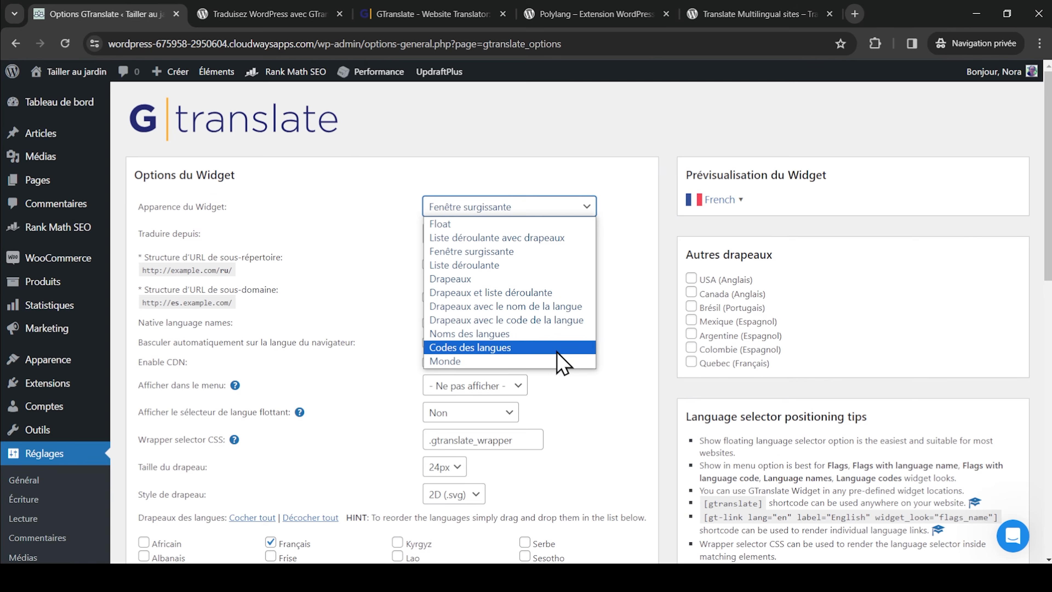
left_click(455, 229)
left_click(751, 217)
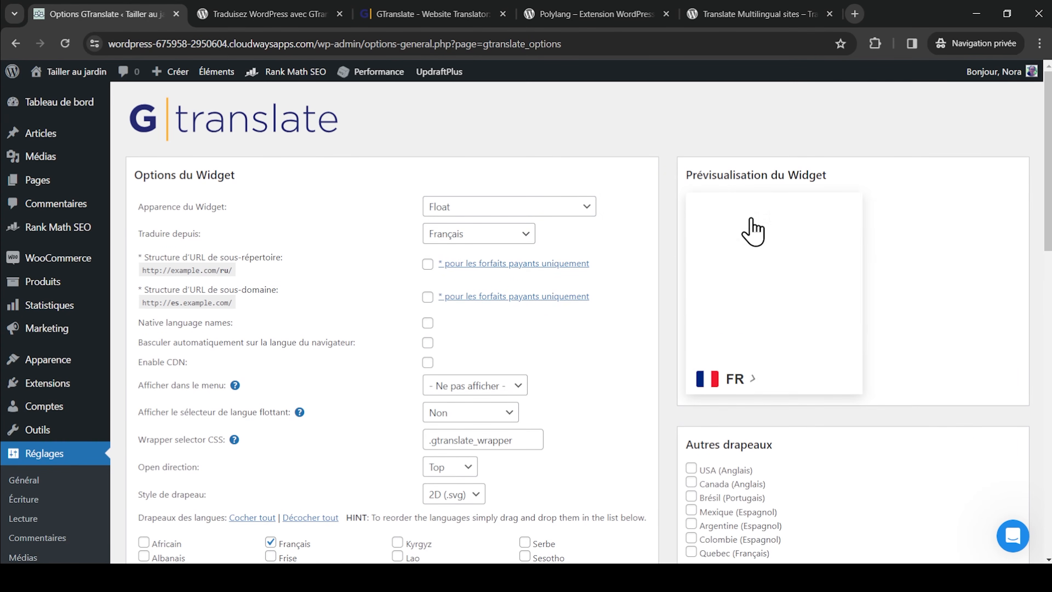
scroll(802, 270, "down", 3)
scroll(802, 269, "up", 3)
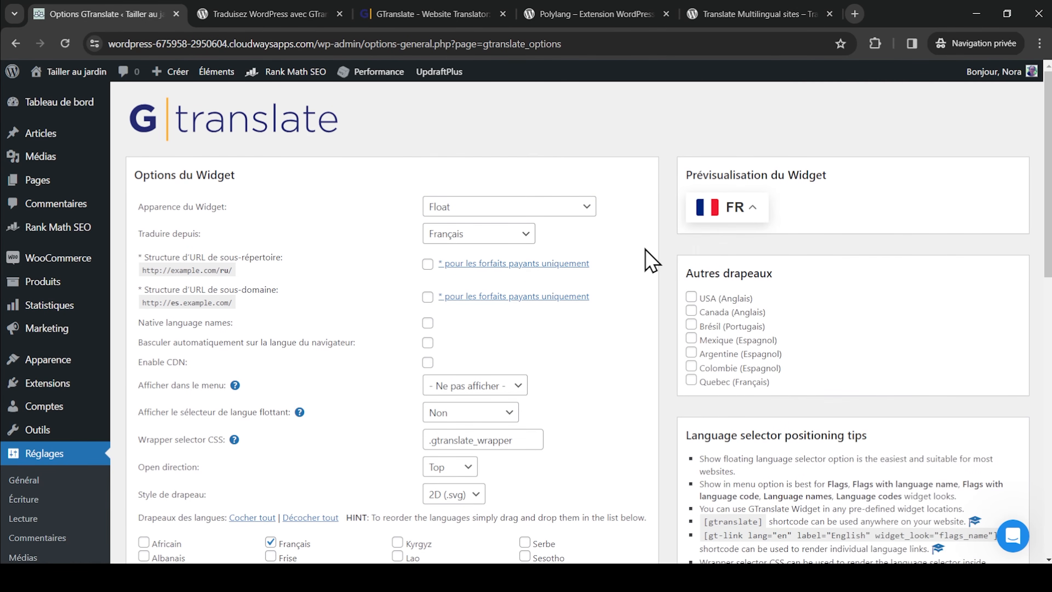
- Browse the source languages offered for the Traduire depuis setting, leaving Français selected
left_click(523, 237)
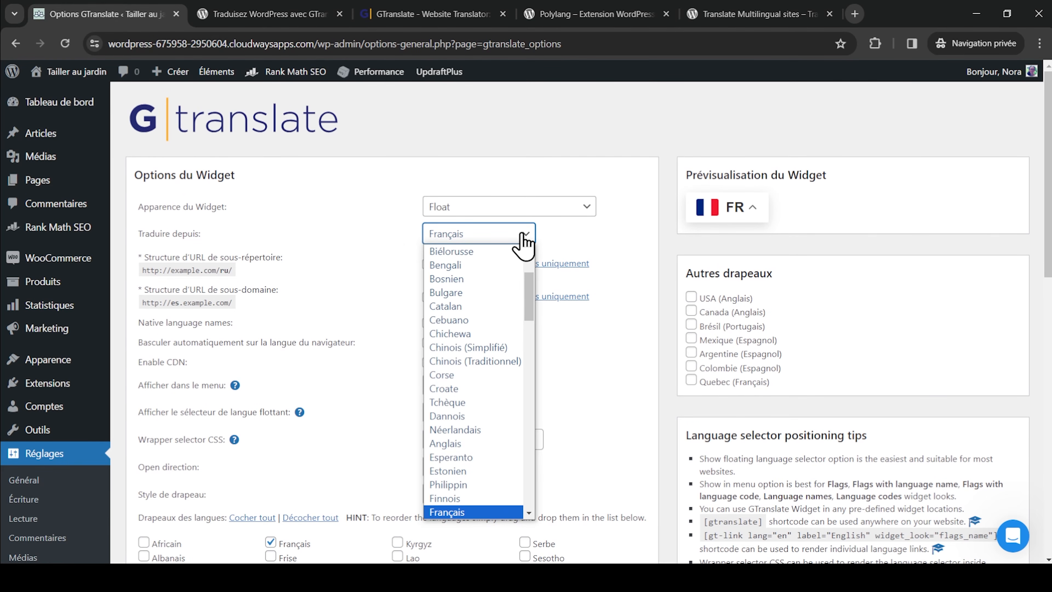
scroll(500, 345, "down", 10)
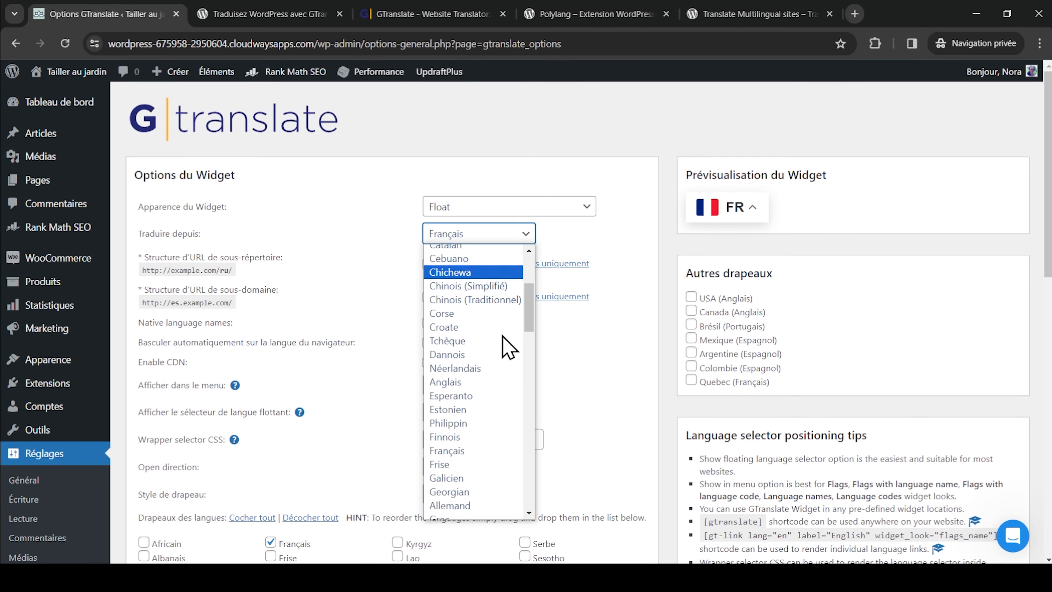
scroll(508, 348, "down", 8)
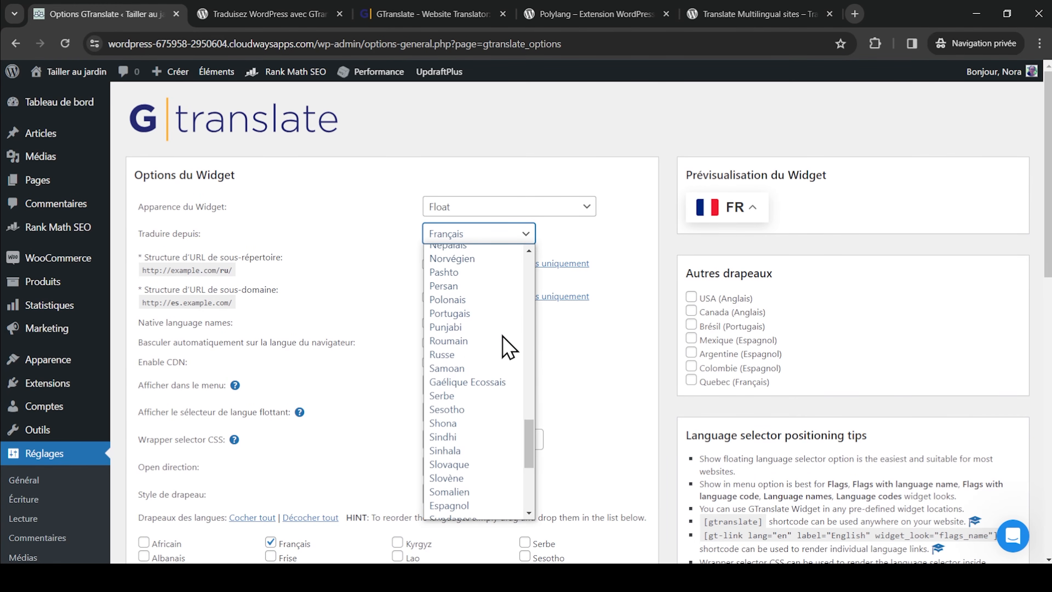
scroll(508, 348, "up", 20)
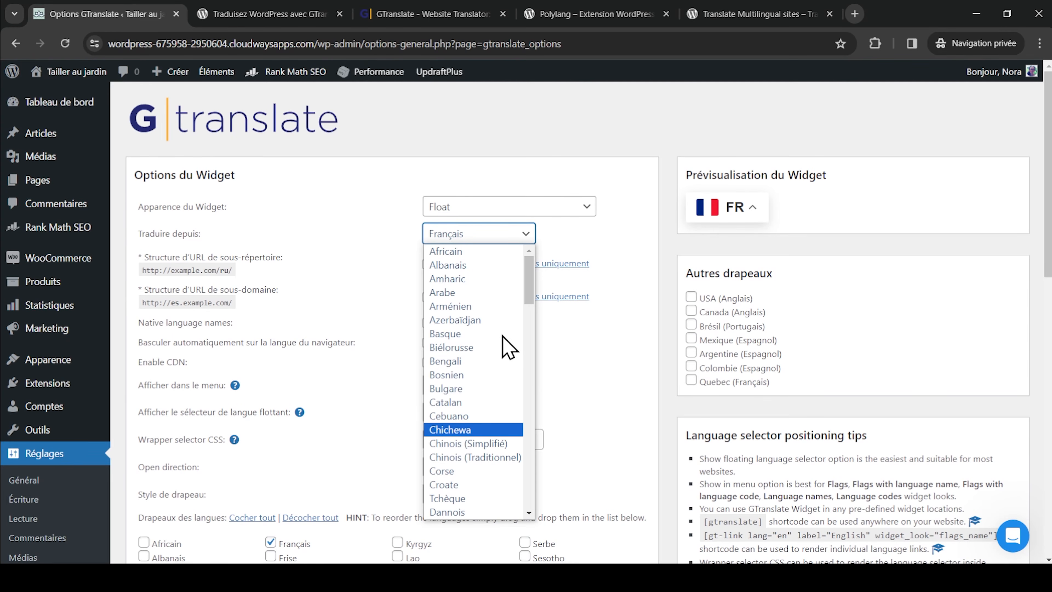
left_click(559, 286)
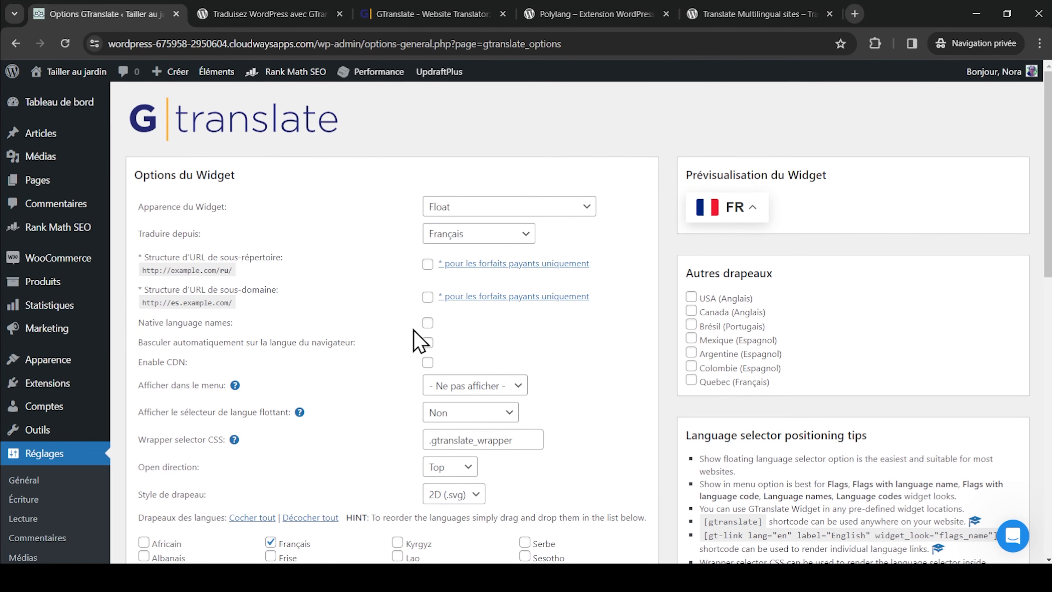
- Enable native language names for the widget and check the language list in the preview
left_click(428, 325)
left_click(741, 207)
scroll(430, 352, "down", 1)
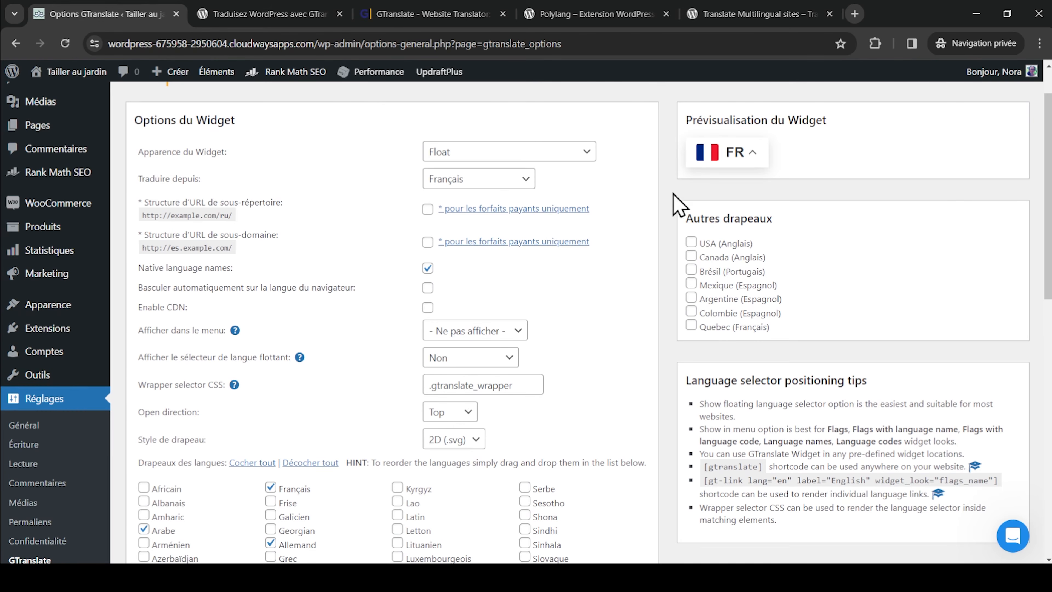
- Display the widget in the Menu principal and set the floating language selector to En bas à droite
left_click(512, 334)
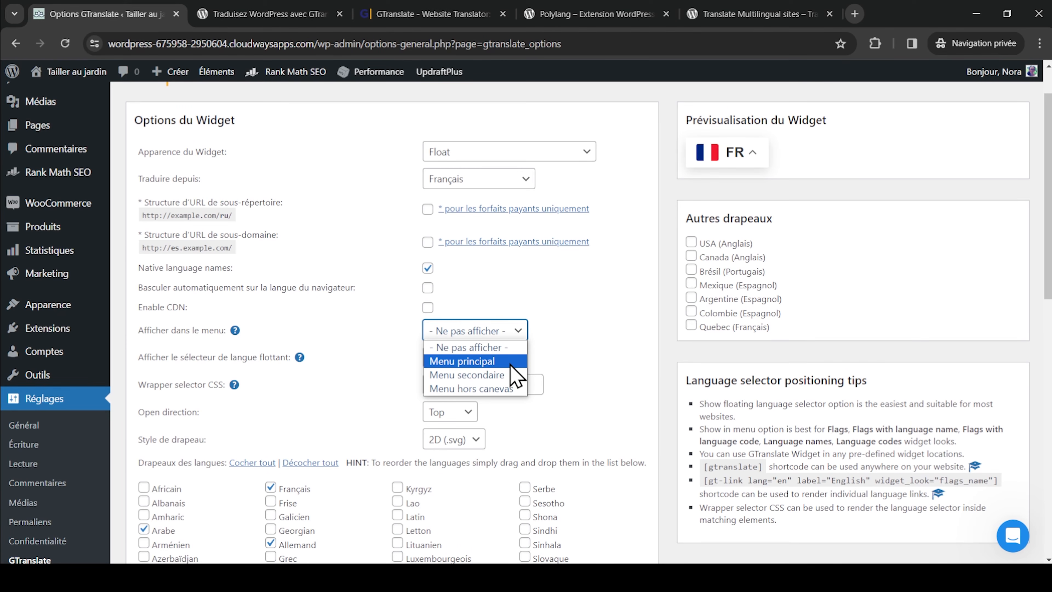
left_click(485, 363)
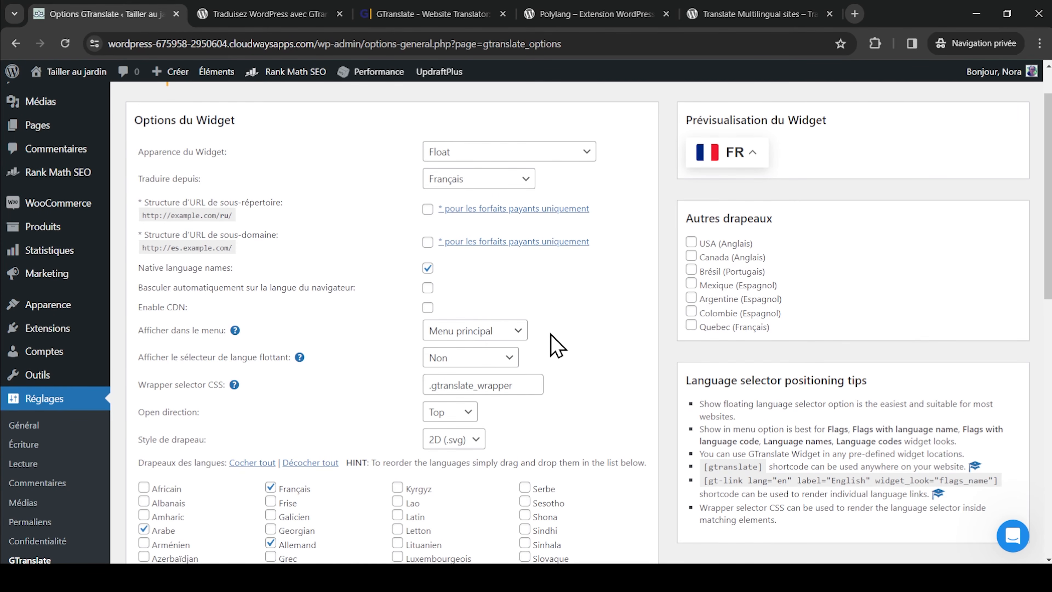
left_click(475, 358)
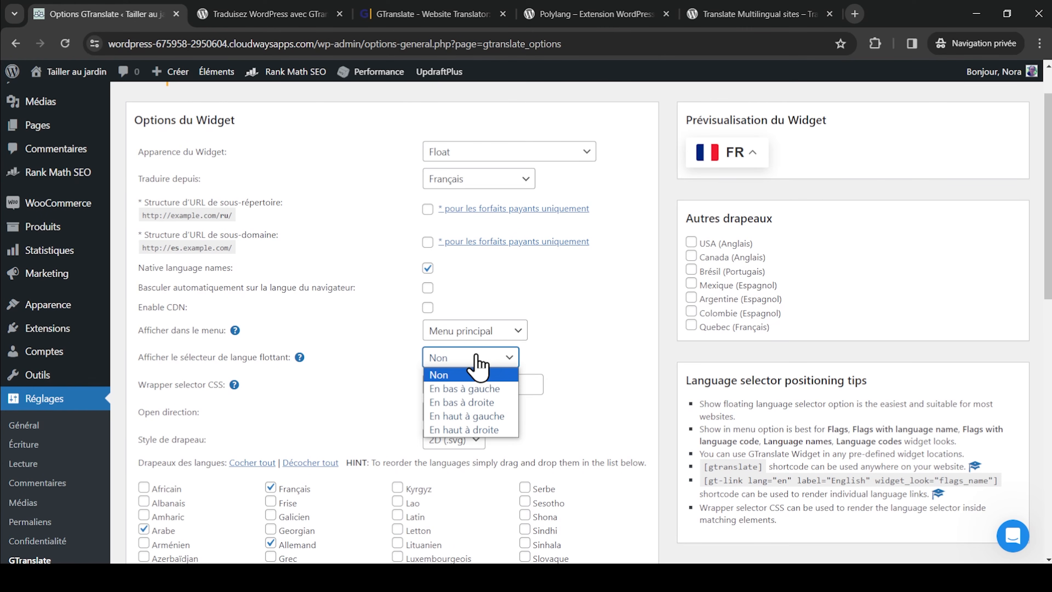
left_click(501, 402)
left_click(582, 366)
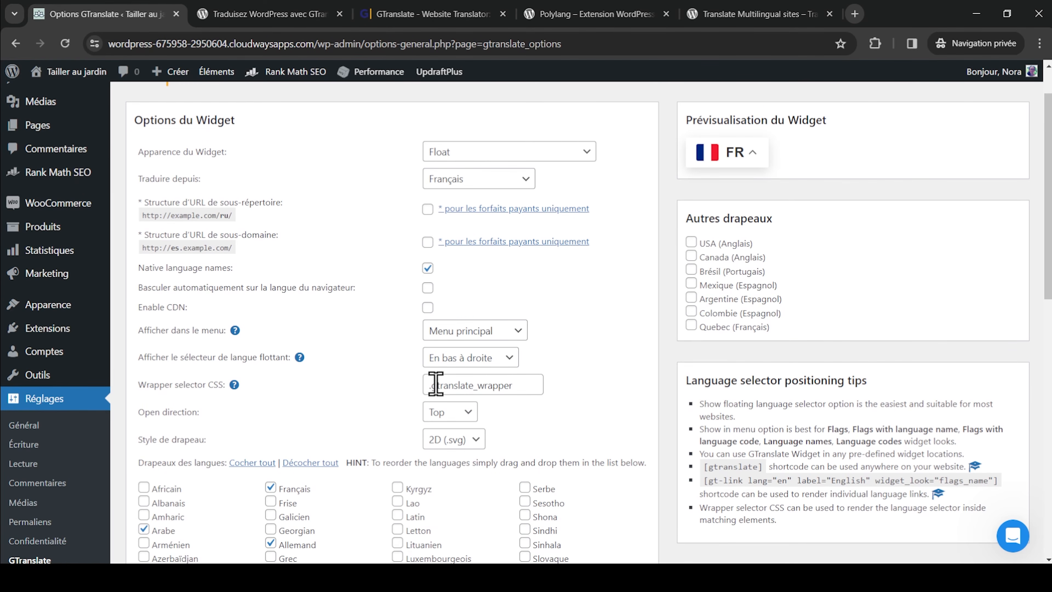
scroll(618, 359, "down", 1)
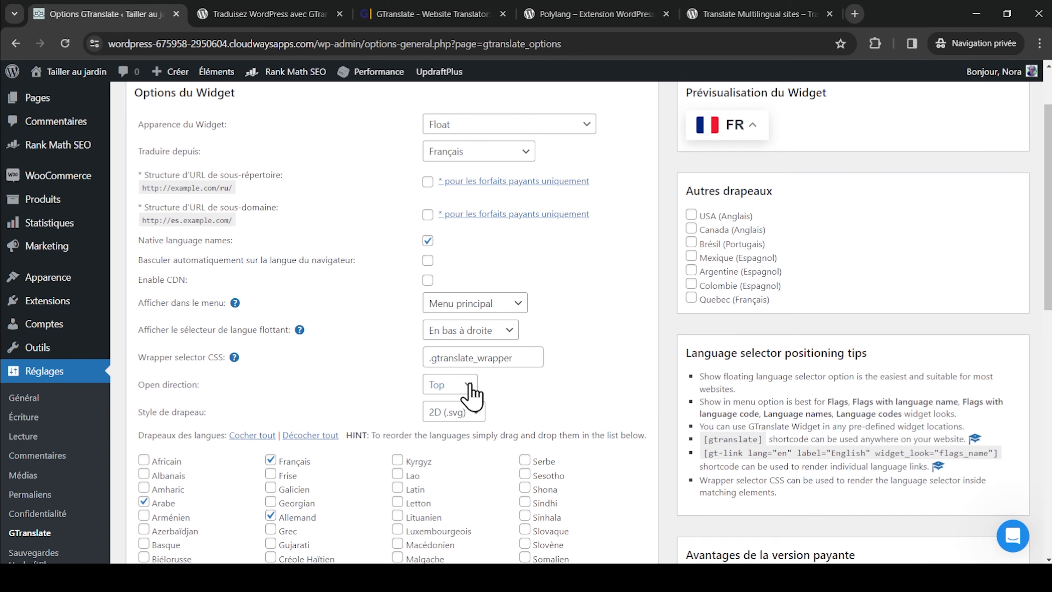
- Open the language list in the widget preview to check its opening direction
scroll(674, 220, "up", 2)
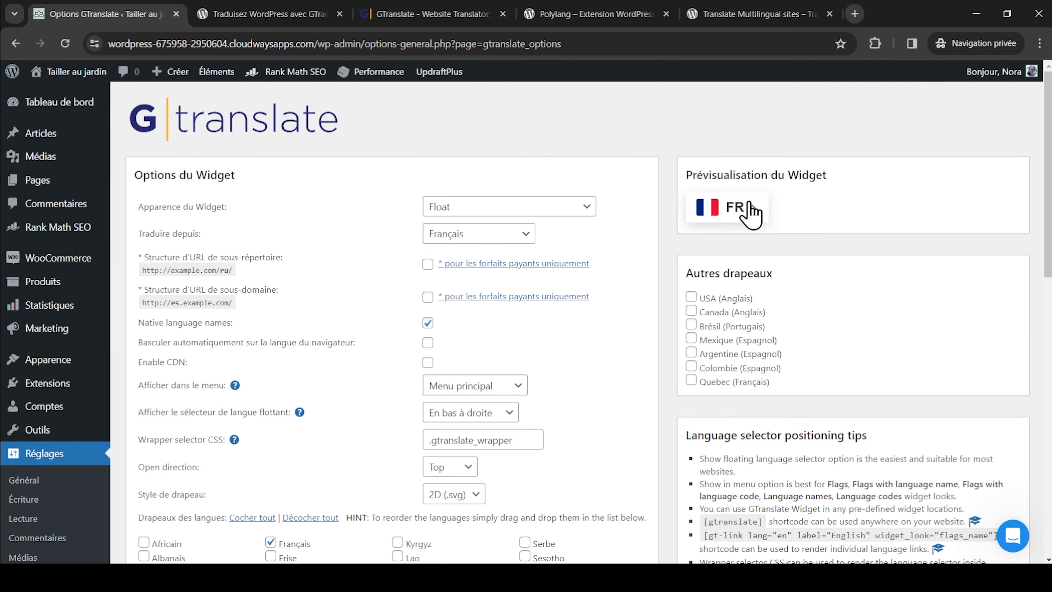
left_click(748, 211)
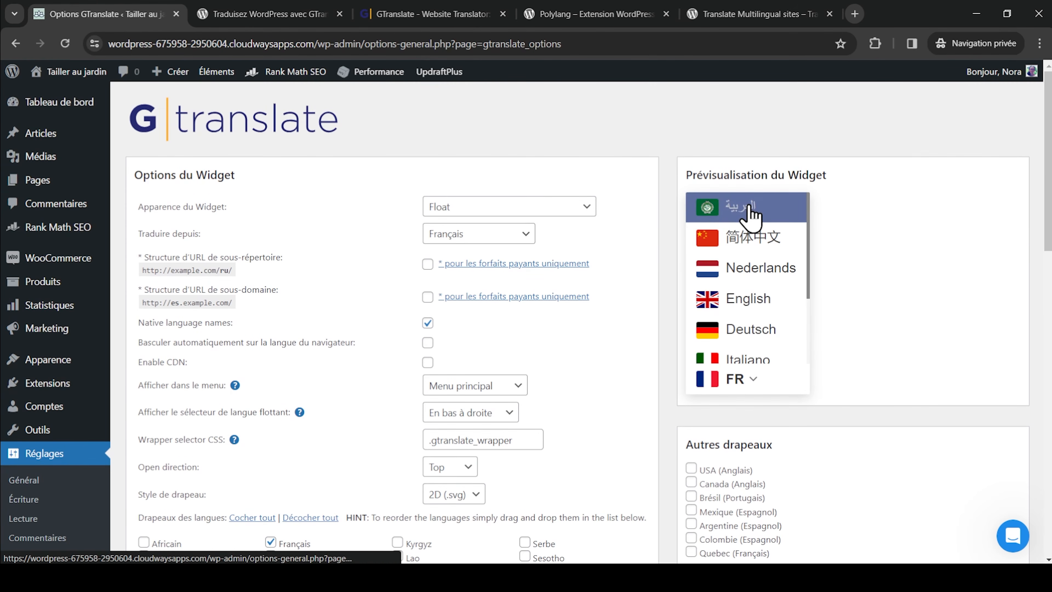
scroll(658, 257, "down", 2)
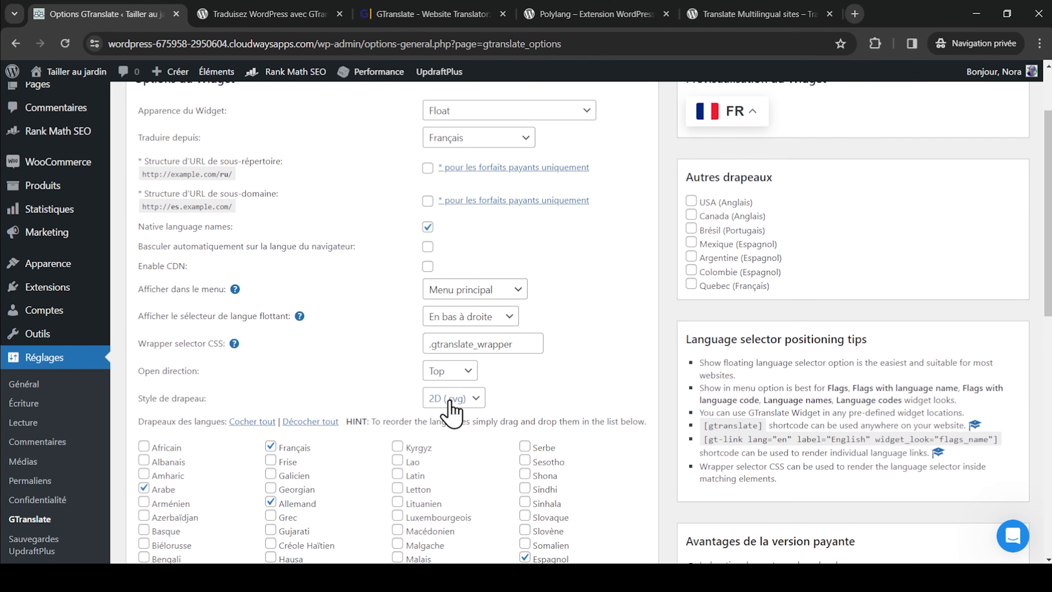
- Try the 3D (.png) flag style for the widget, and return it to 2D (.svg)
left_click(477, 399)
left_click(481, 428)
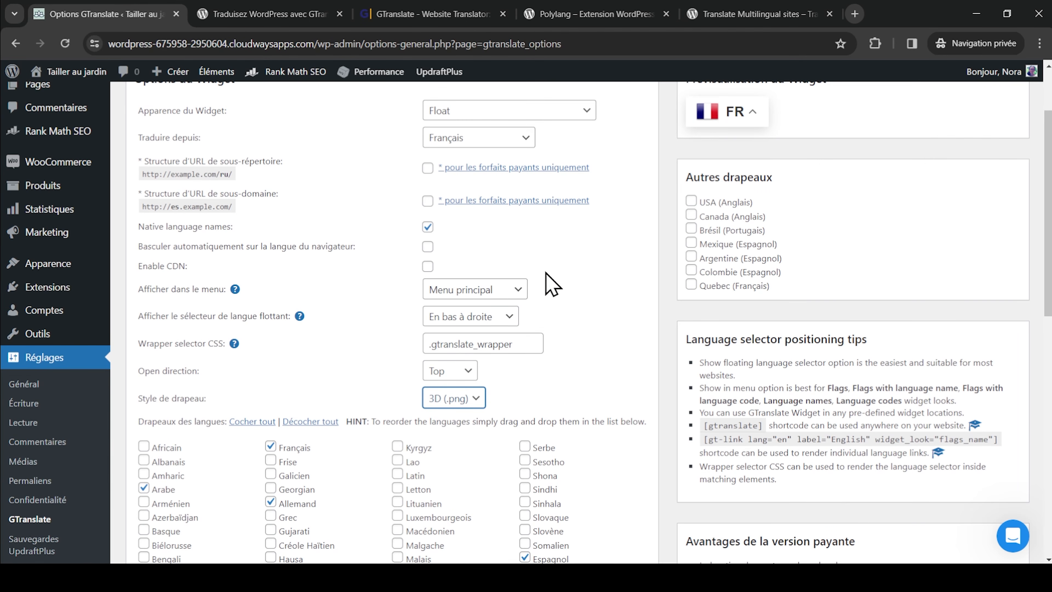
left_click(470, 400)
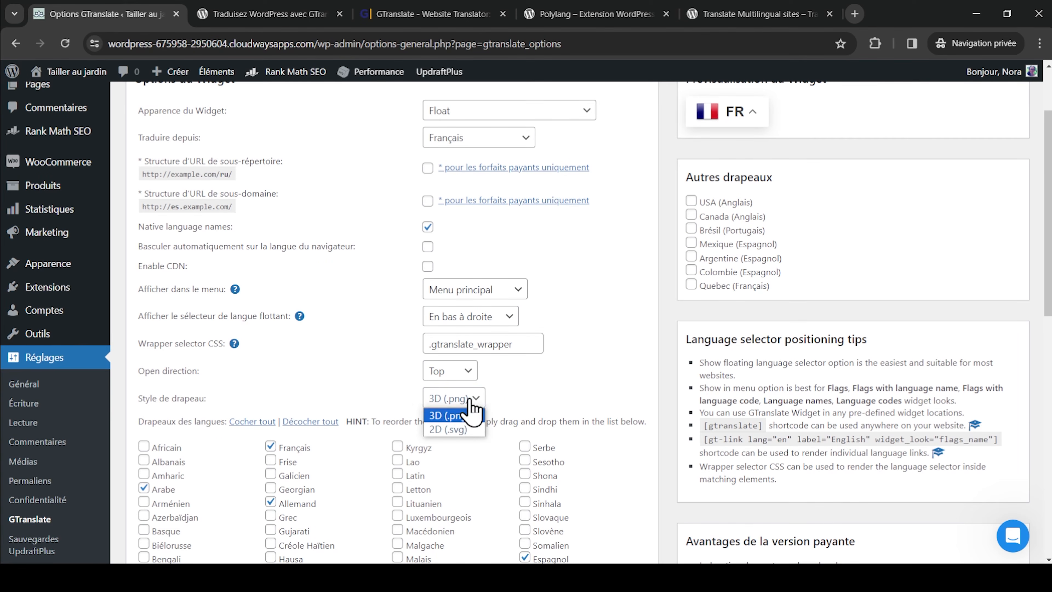
left_click(465, 431)
left_click(605, 366)
- Review the languages ticked for the widget and save the GTranslate settings
scroll(611, 377, "down", 6)
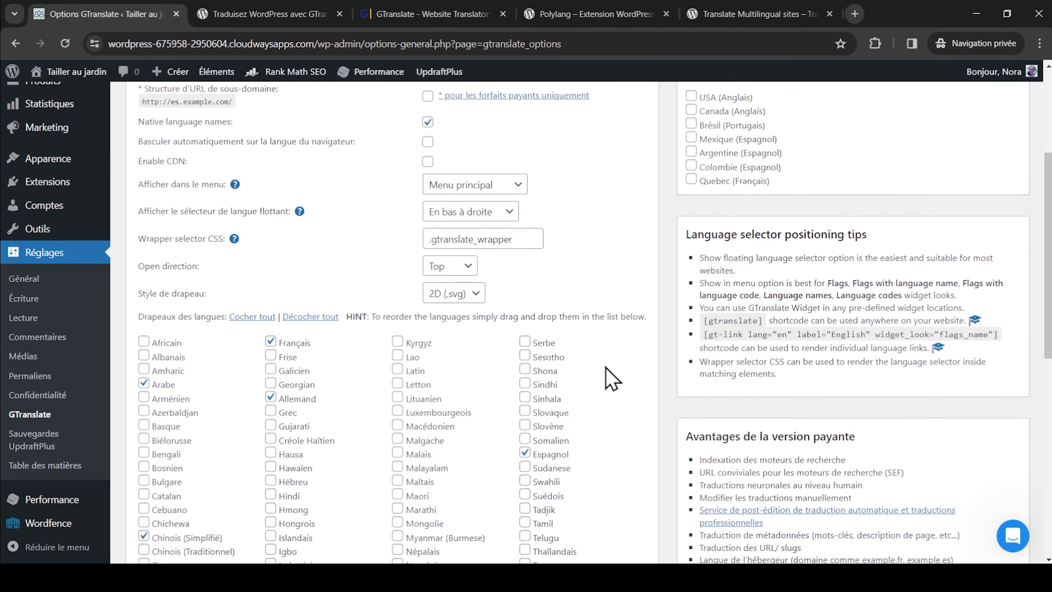
scroll(611, 377, "up", 1)
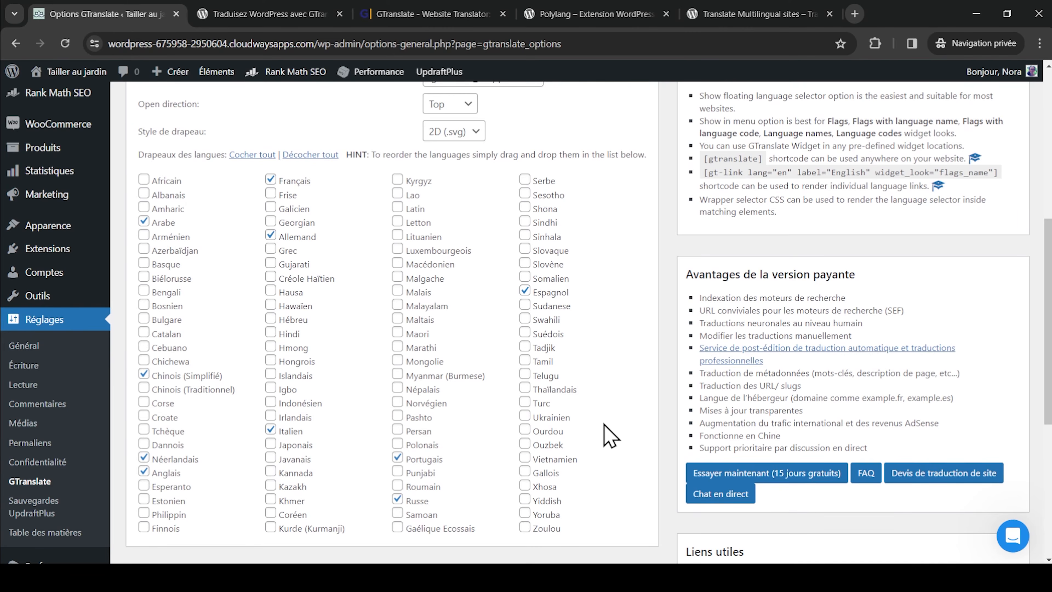
scroll(608, 435, "down", 6)
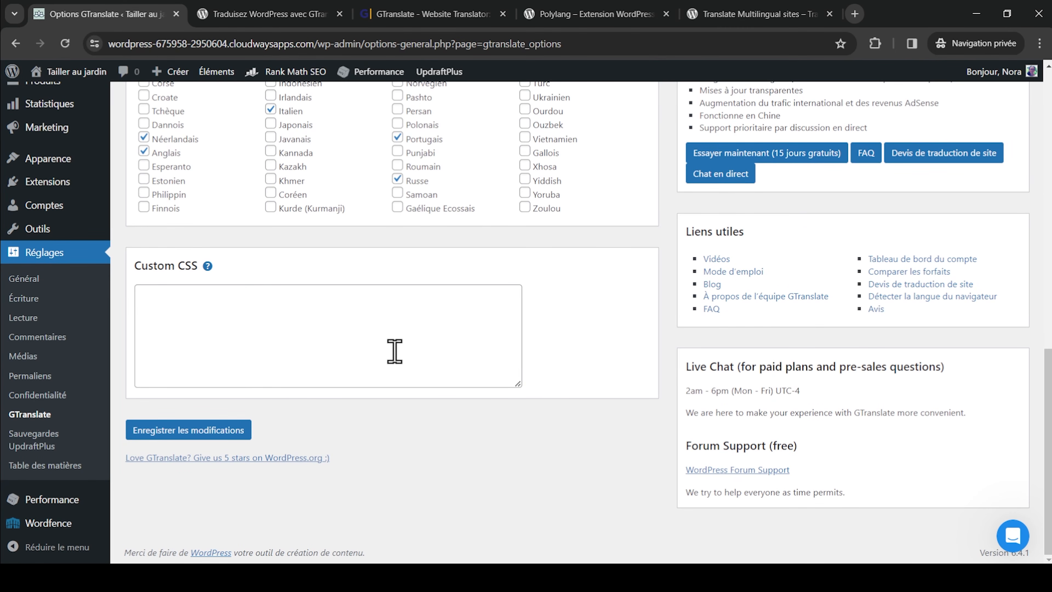
left_click(183, 431)
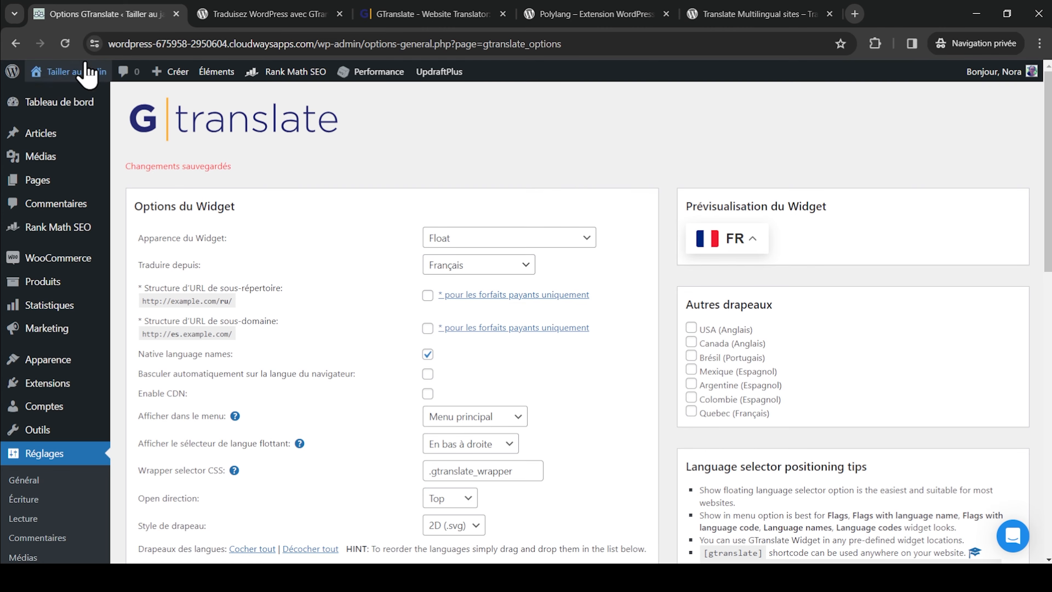
- Open the site's home page in a new tab and translate it to English with the floating language selector
middle_click(92, 98)
left_click(249, 14)
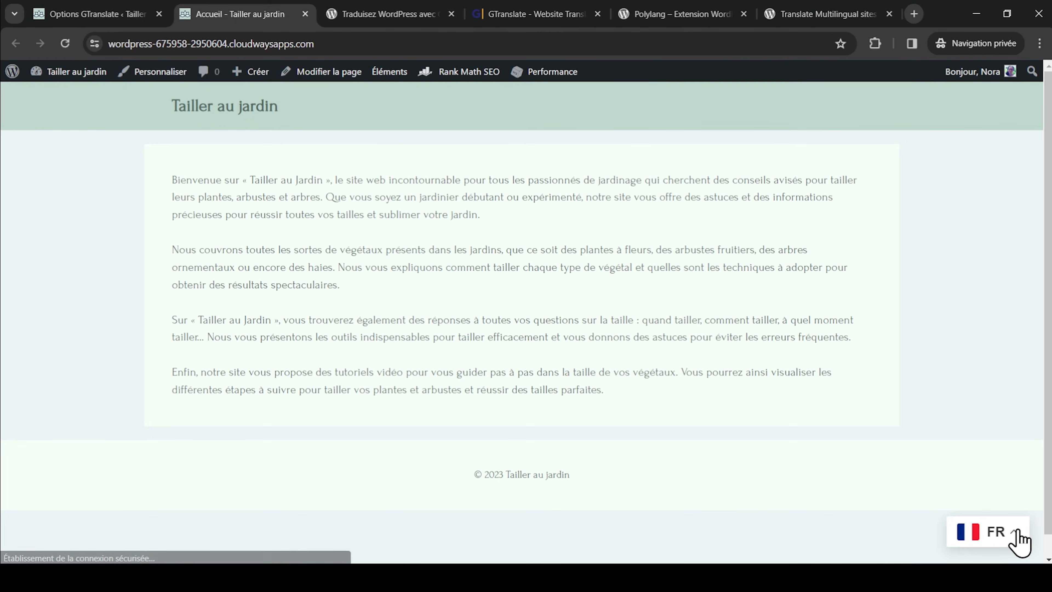
left_click(1000, 539)
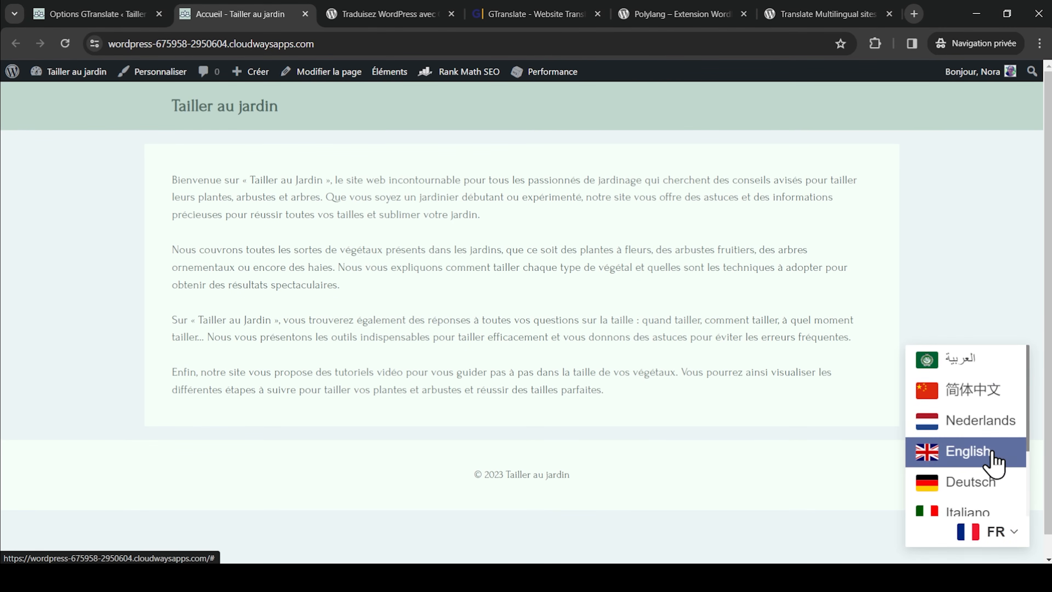
left_click(994, 462)
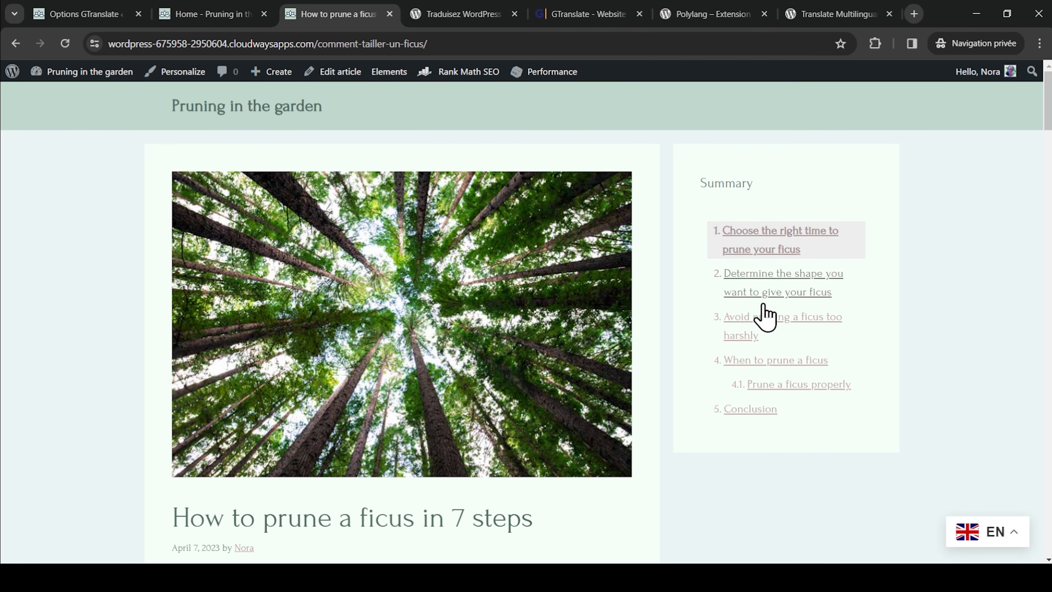
- Examine the English translation of the ficus pruning article through its conclusion and view the languages offered by the floating selector
scroll(681, 452, "down", 3)
scroll(688, 456, "down", 12)
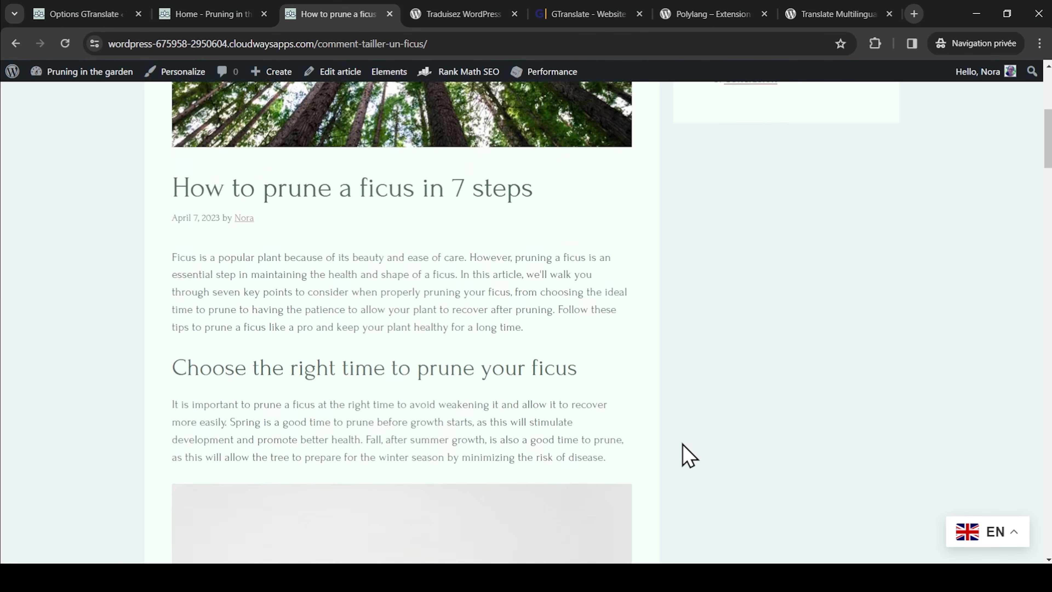
scroll(682, 445, "down", 6)
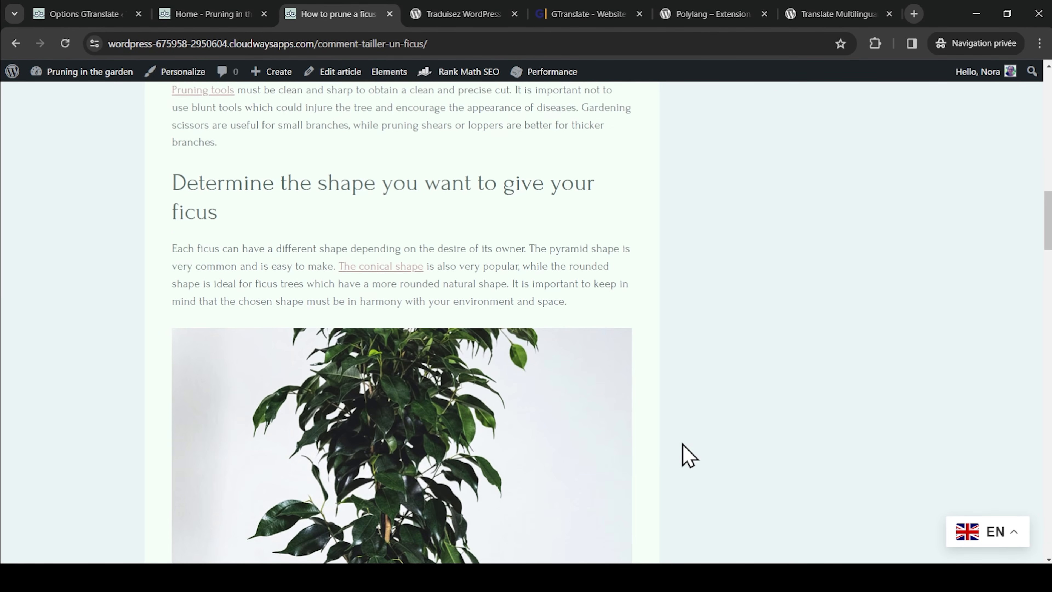
scroll(689, 455, "down", 11)
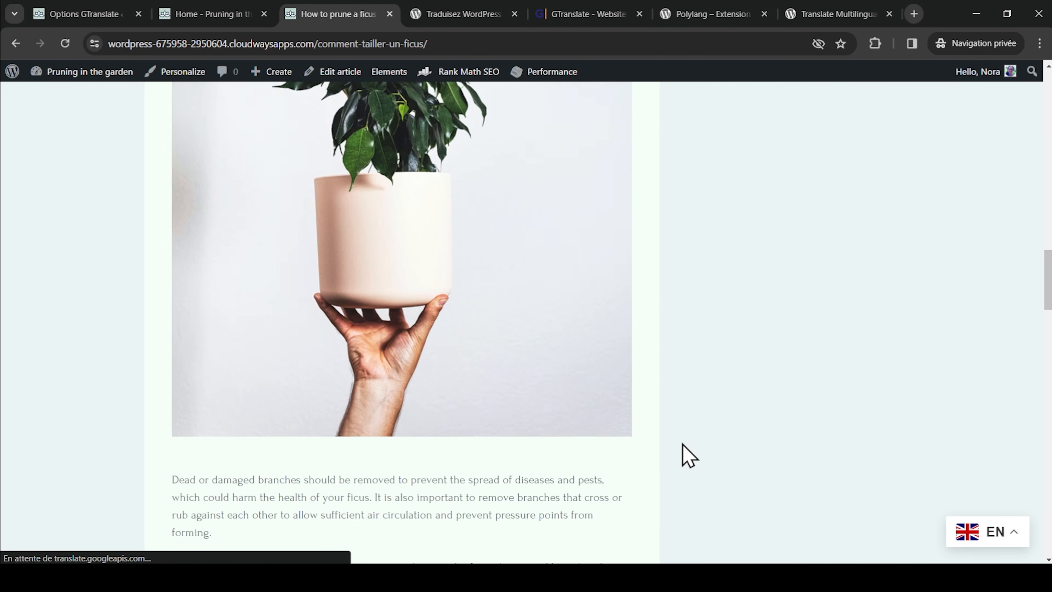
scroll(689, 455, "down", 4)
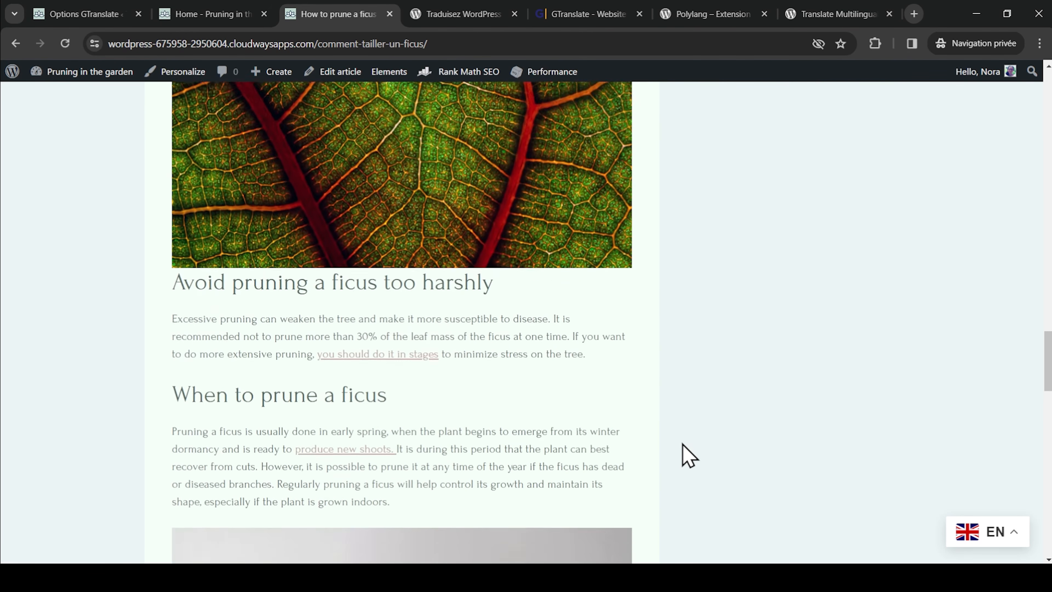
scroll(688, 455, "down", 10)
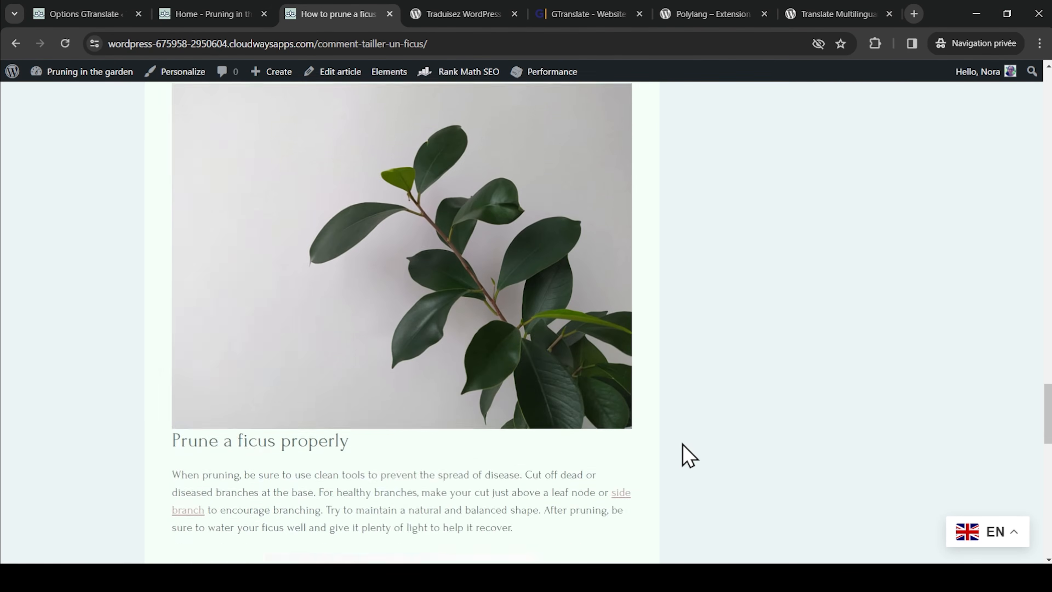
scroll(751, 350, "down", 10)
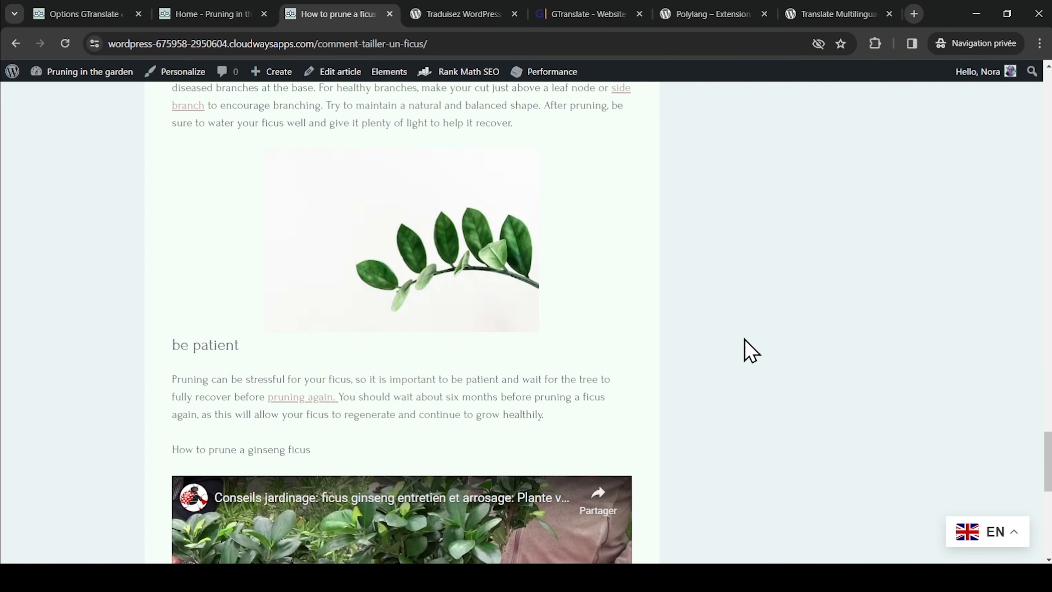
scroll(750, 350, "down", 3)
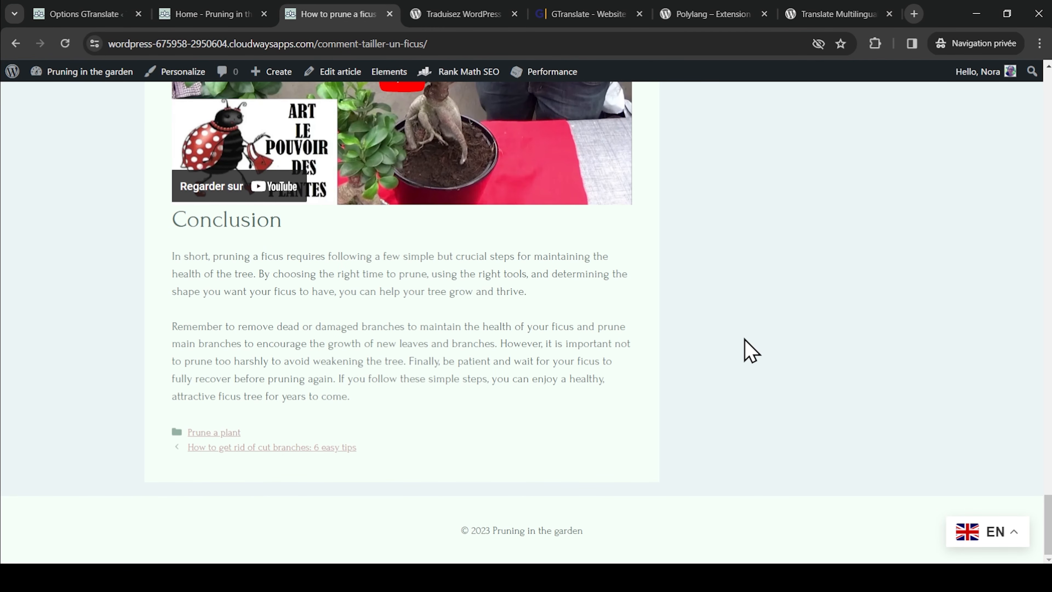
left_click(992, 531)
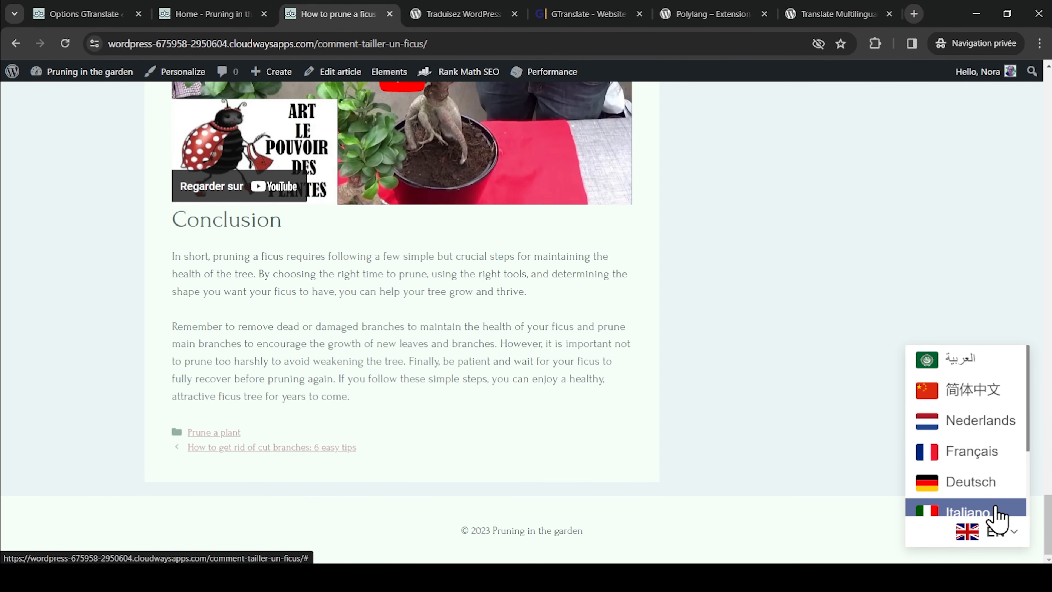
left_click(801, 359)
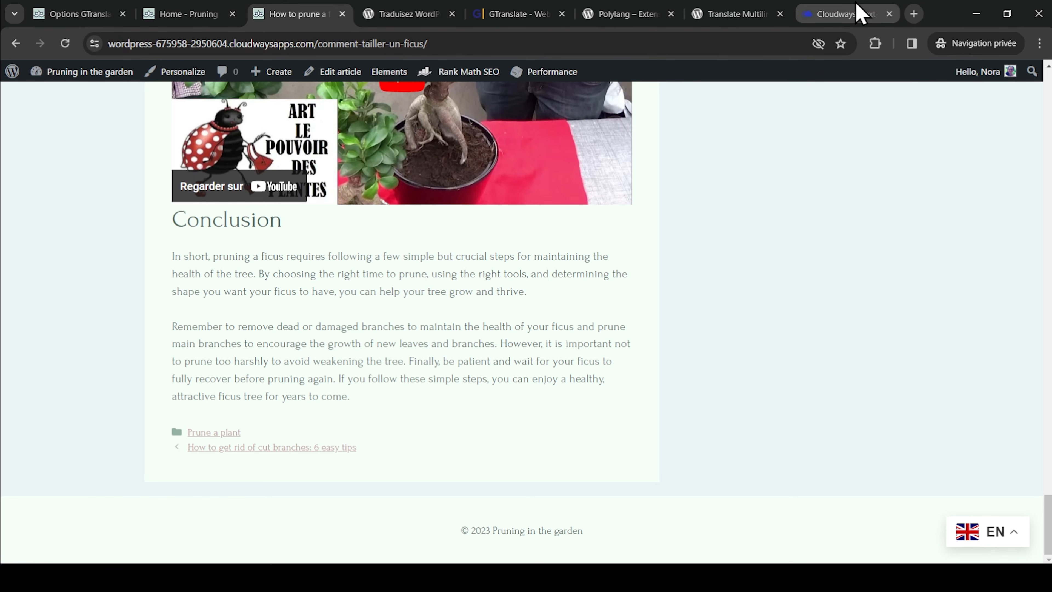
- Switch to the Cloudways signup page and examine its promotional offer and the free trial included in all plans
left_click(859, 12)
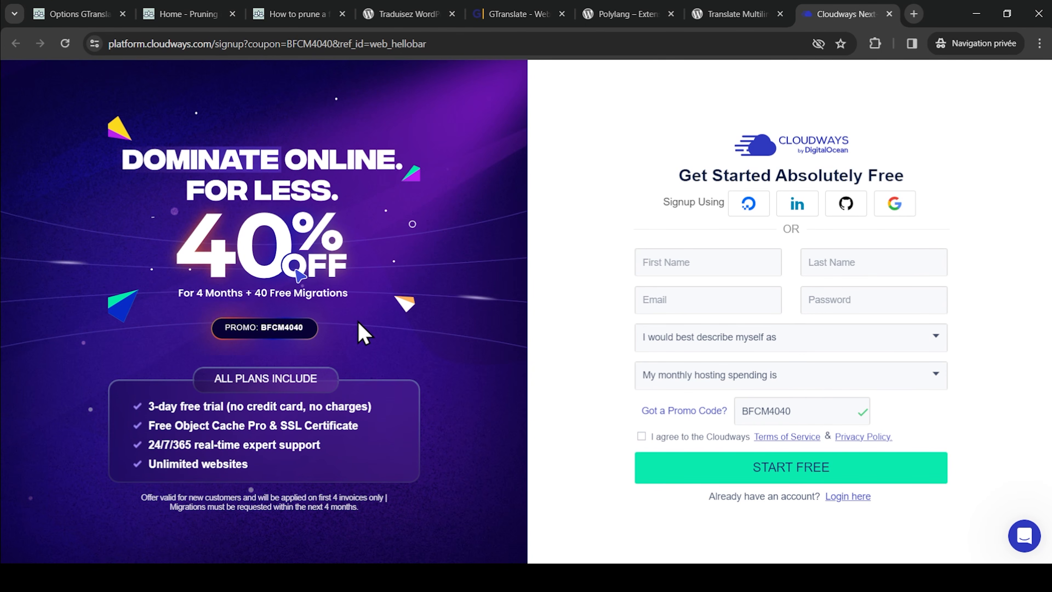
triple_click(209, 406)
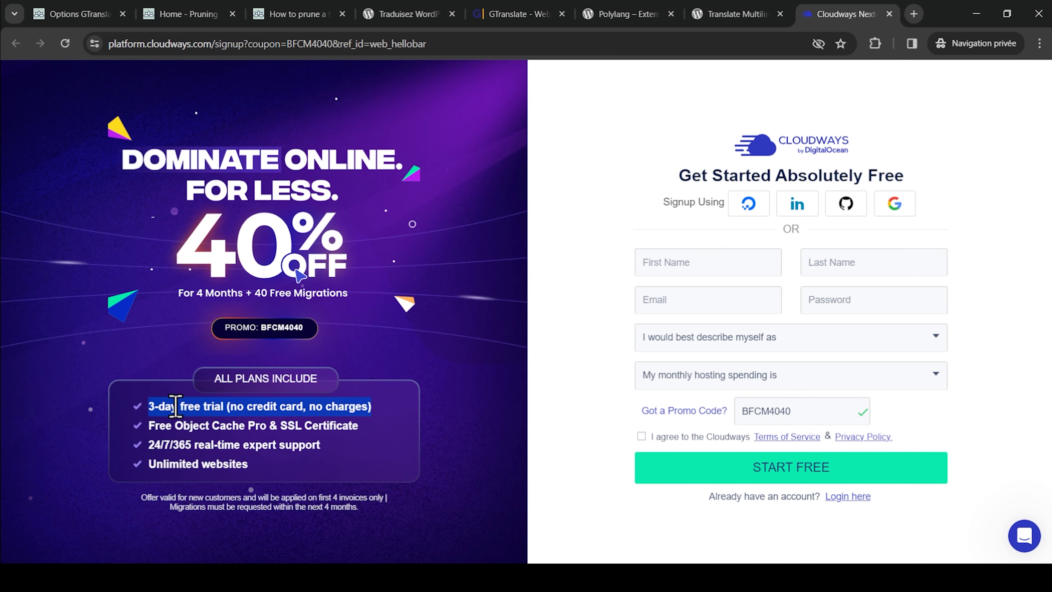
left_click(405, 318)
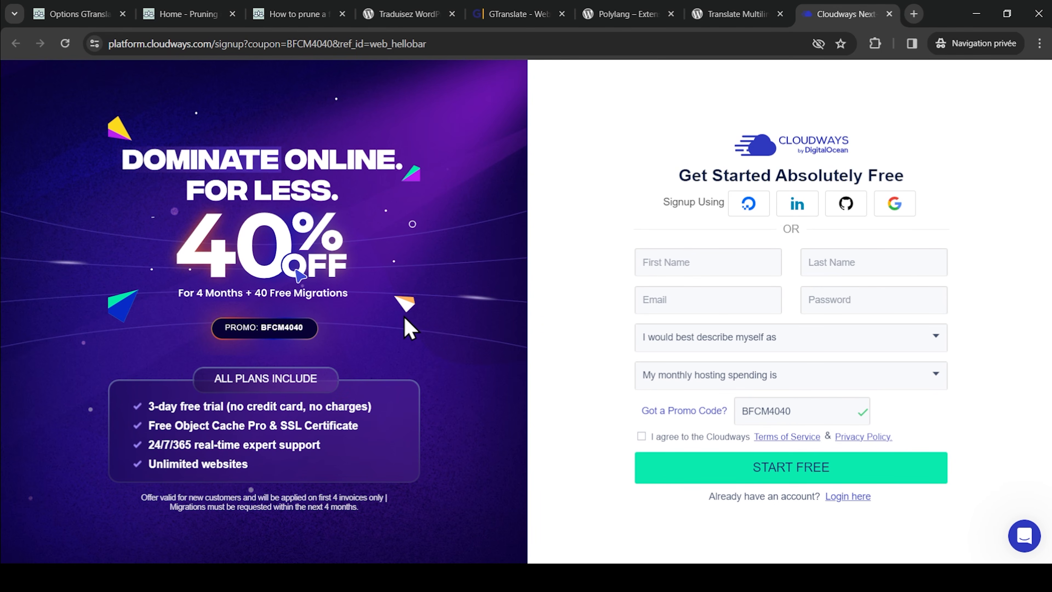